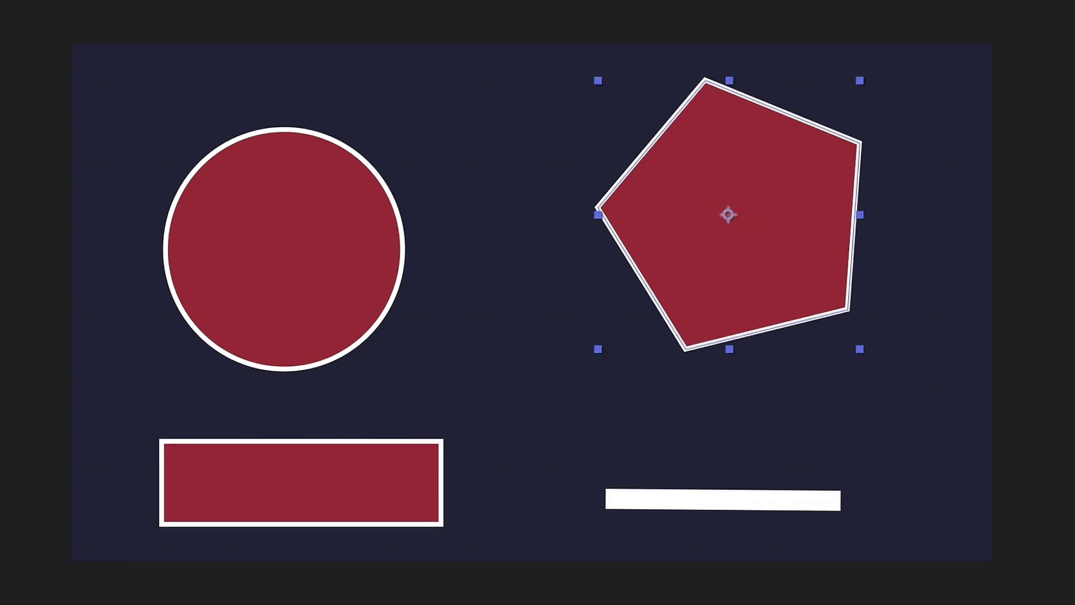
Step: Try path point and handle size values of 15 and 20 in General preferences
key("alt+super+semicolon")
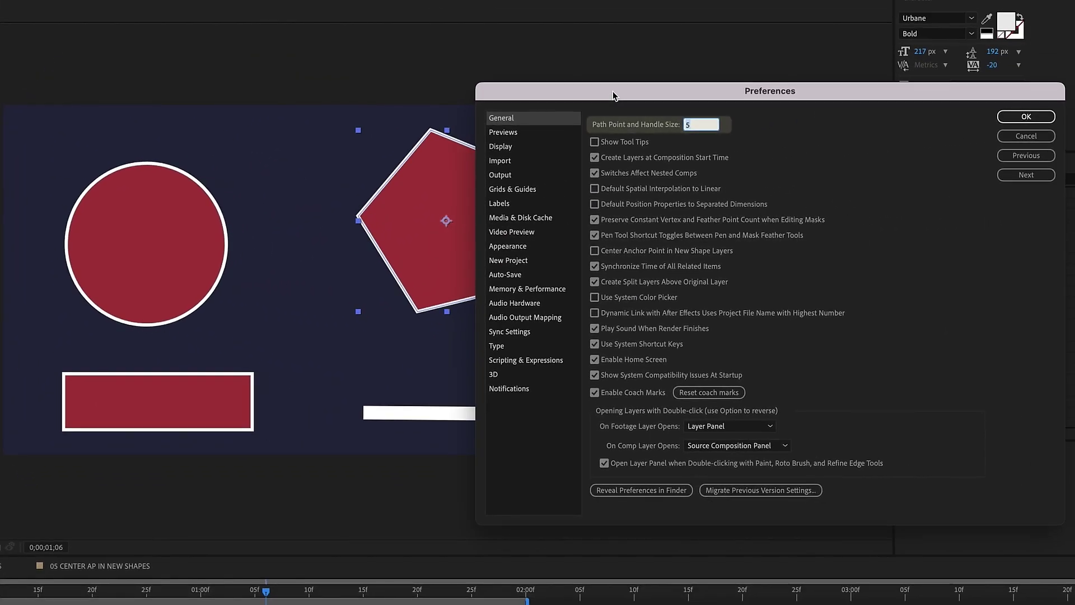
type("15")
key("Return")
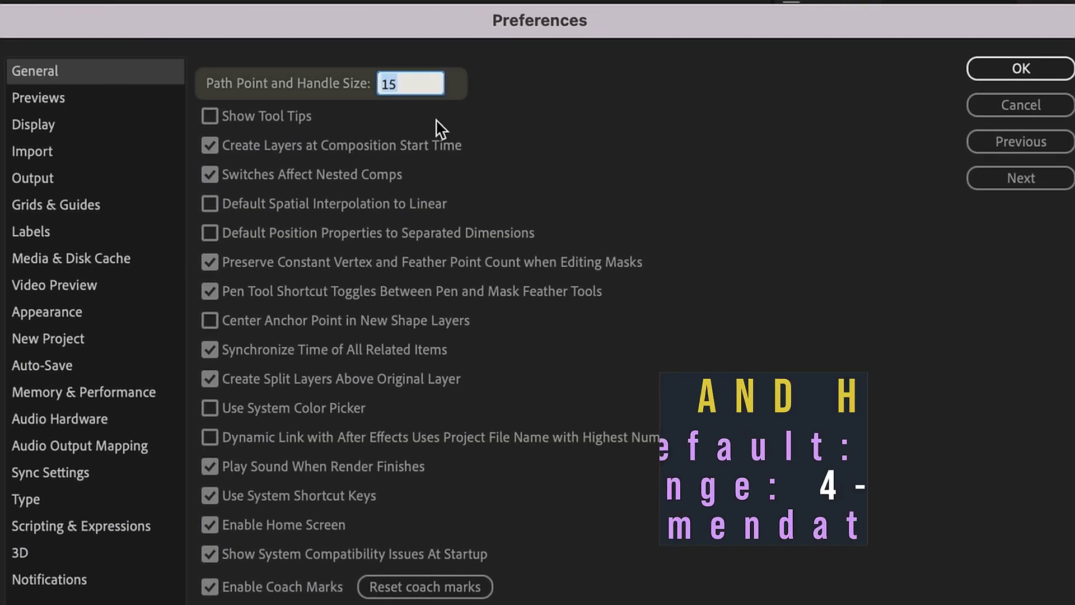
type("20")
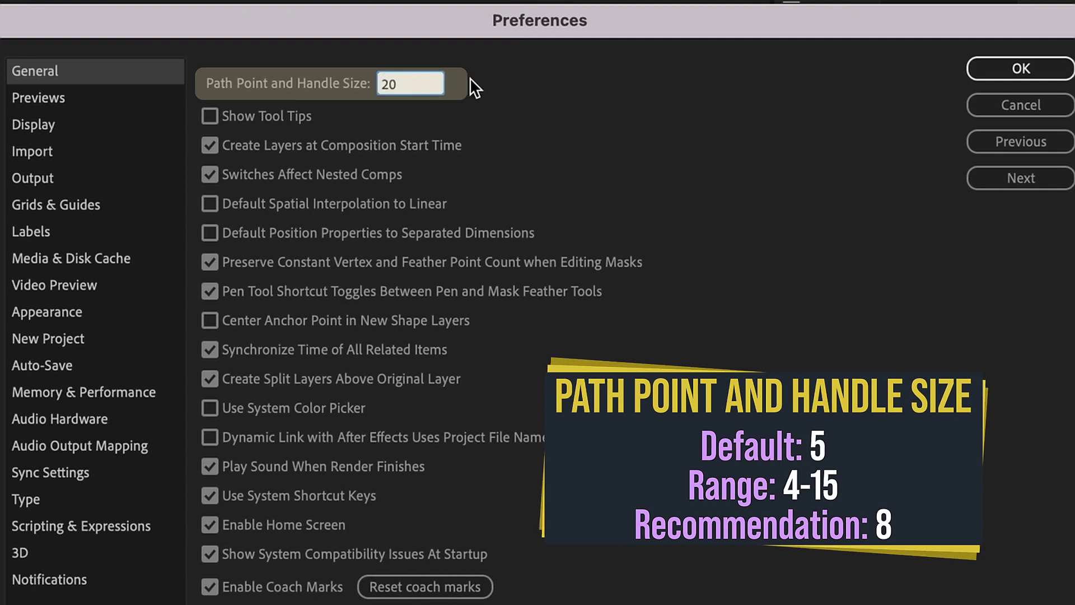
left_click(471, 79)
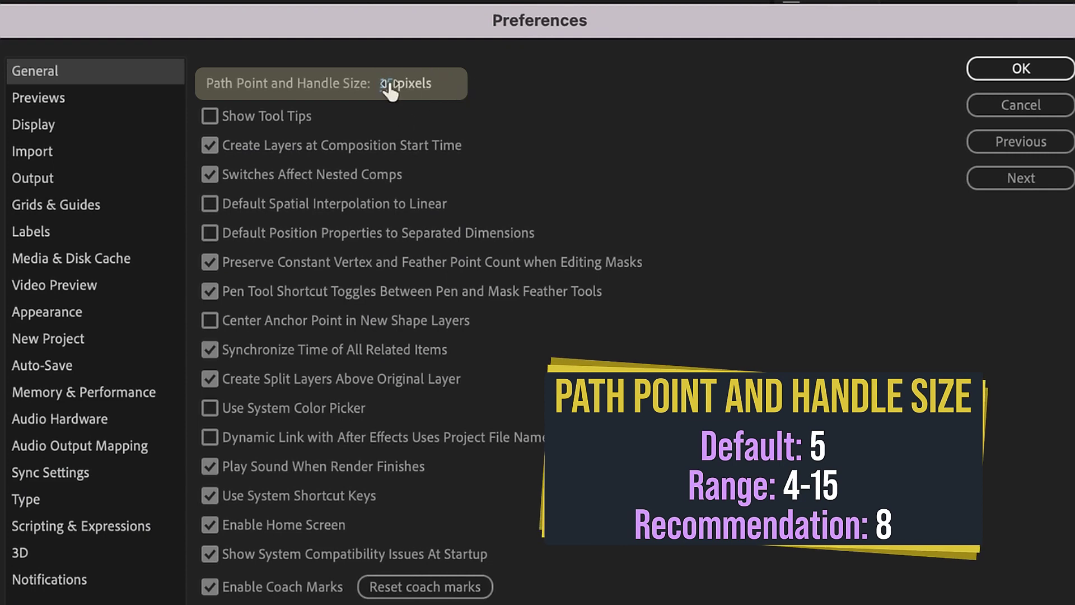
Step: Set the path point and handle size to 8 and check Show Tool Tips
left_click(388, 85)
type("1")
left_click(555, 73)
left_click(383, 84)
type("8")
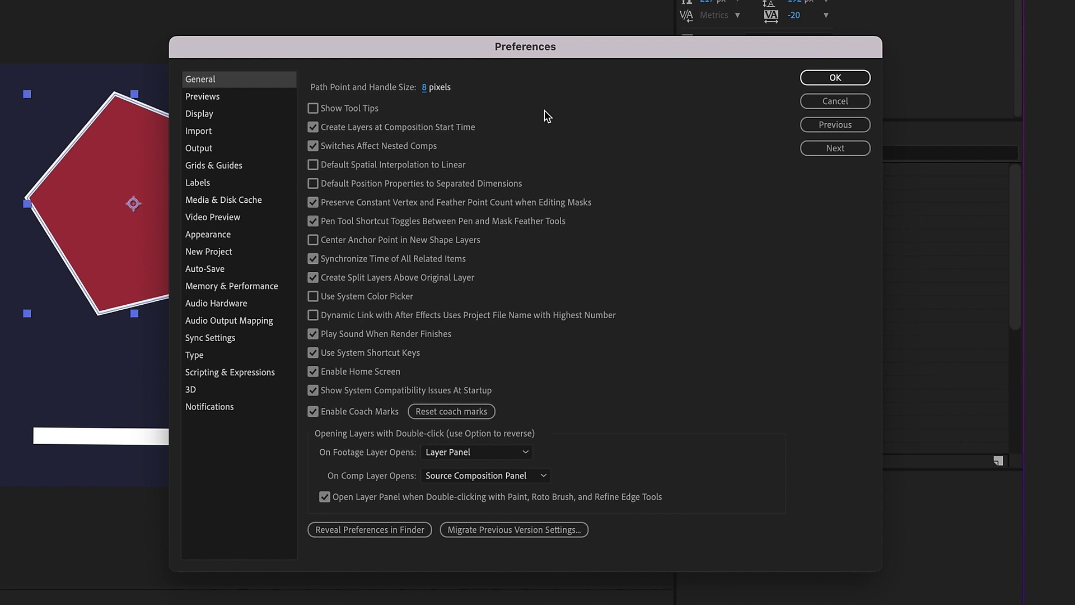
left_click(349, 113)
Step: Apply the preferences, then compare by turning Show Tool Tips off and back on
left_click(836, 78)
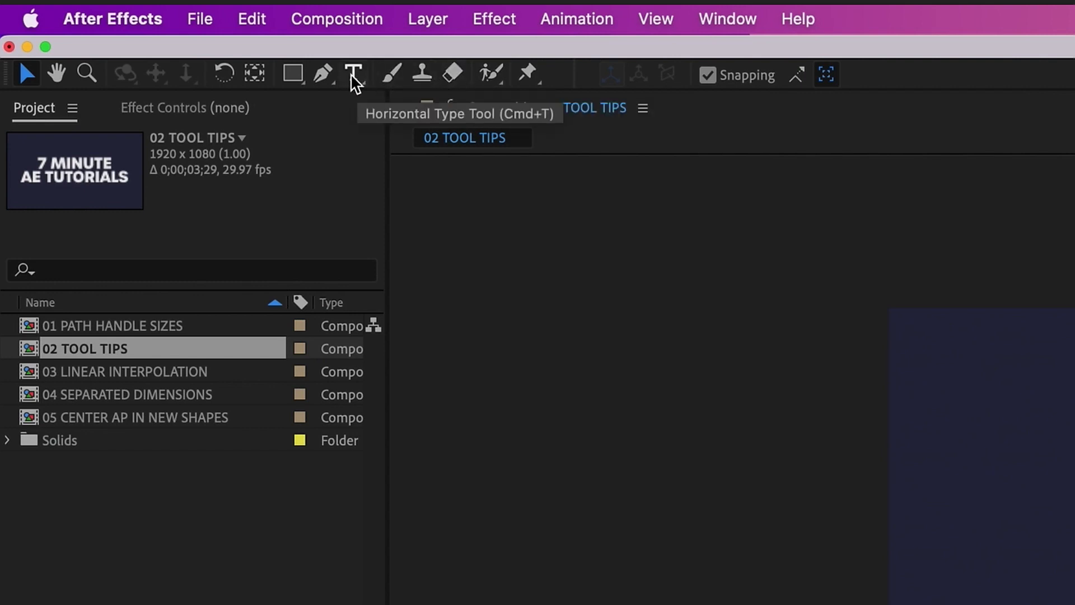
left_click(163, 19)
mouse_move(195, 96)
left_click(329, 99)
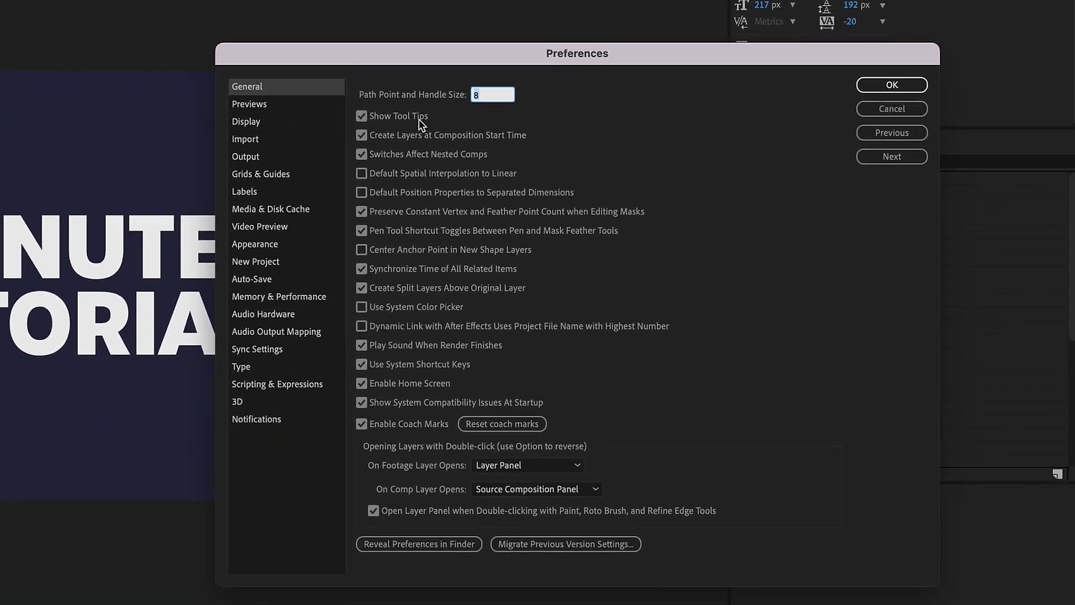
left_click(313, 108)
left_click(857, 78)
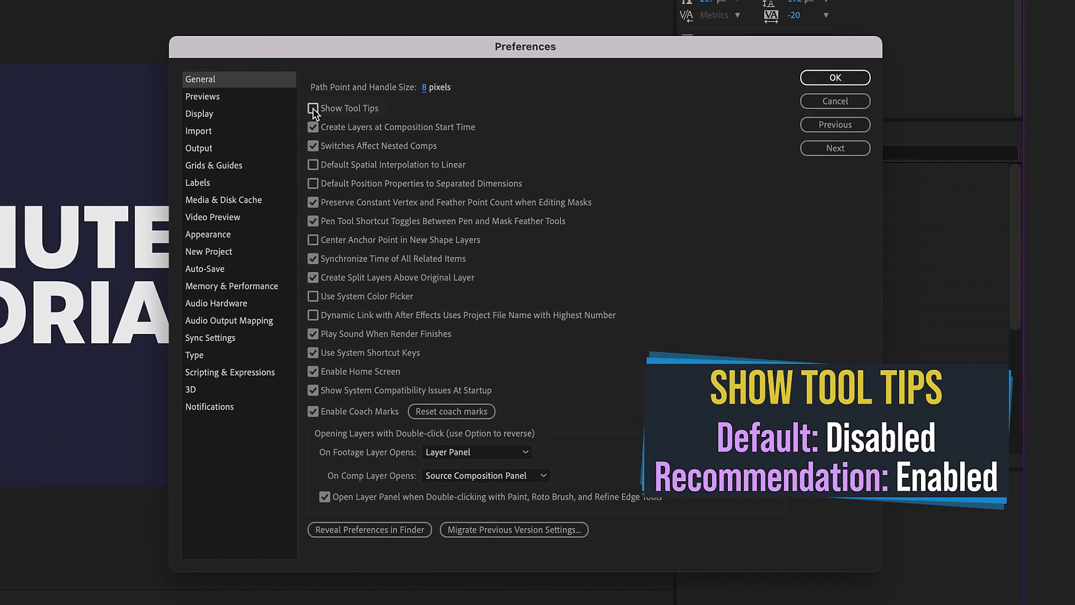
left_click(313, 109)
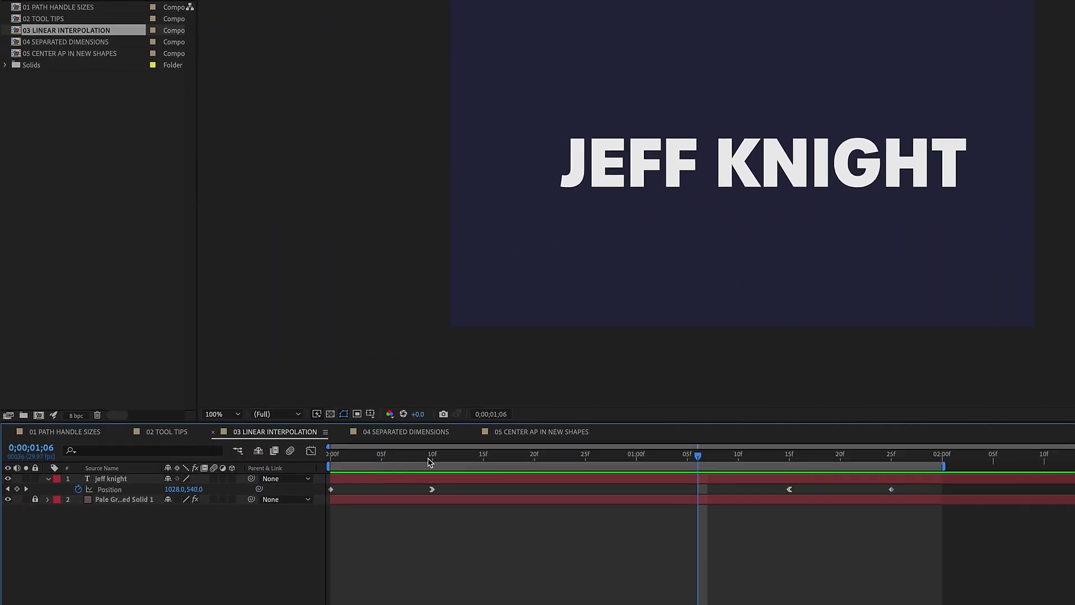
left_click(485, 462)
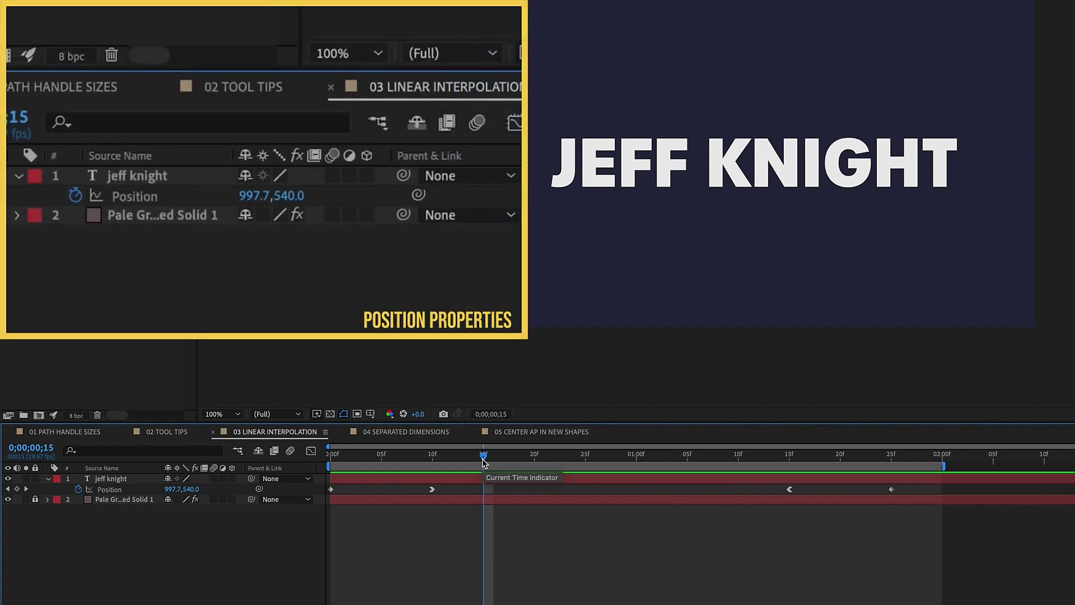
left_click(432, 457)
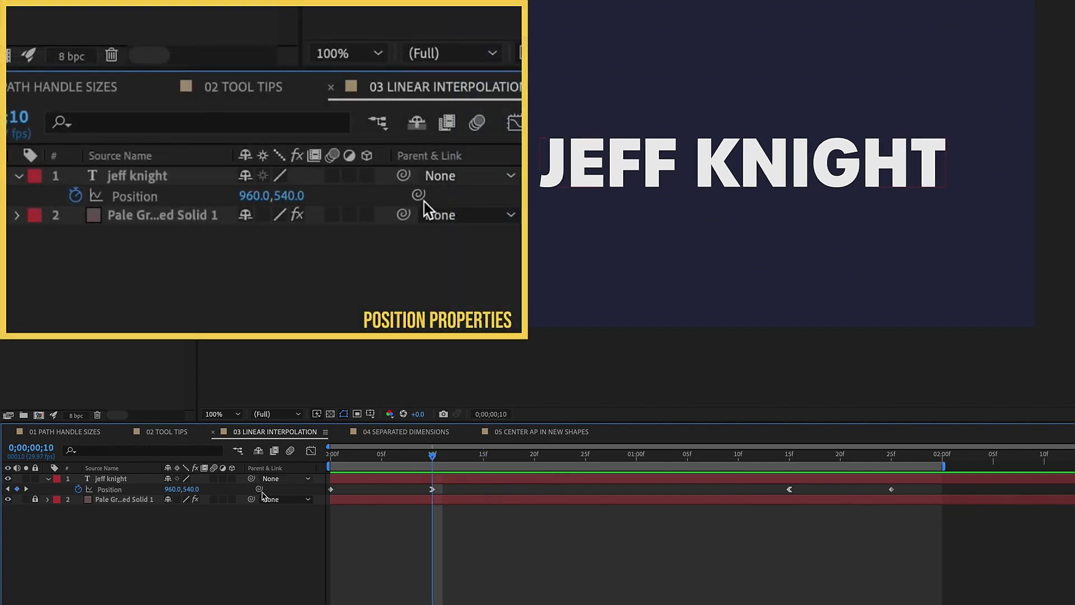
left_click(791, 458)
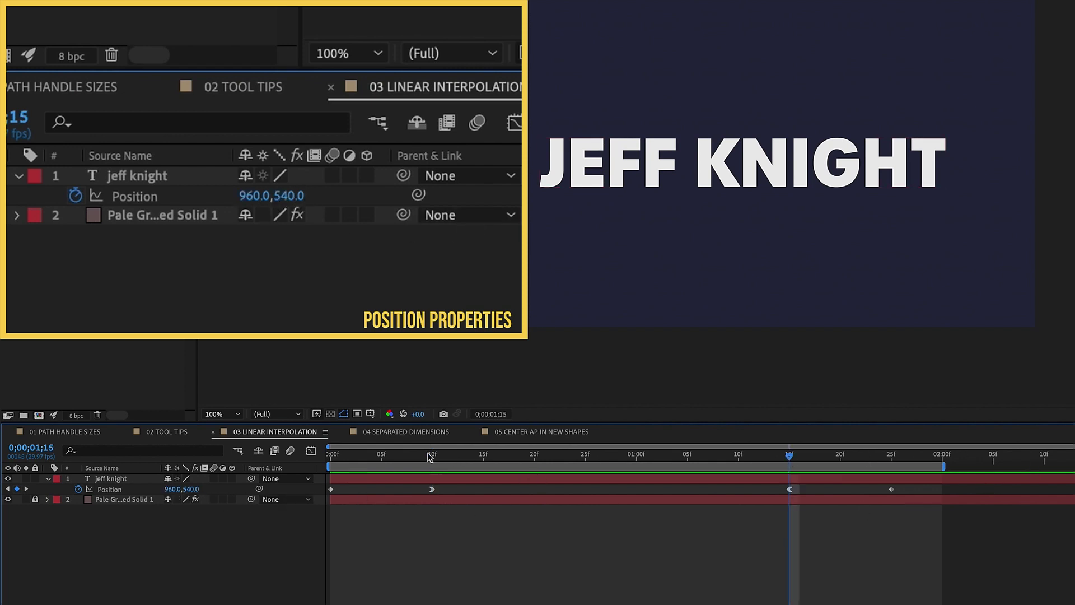
key("space")
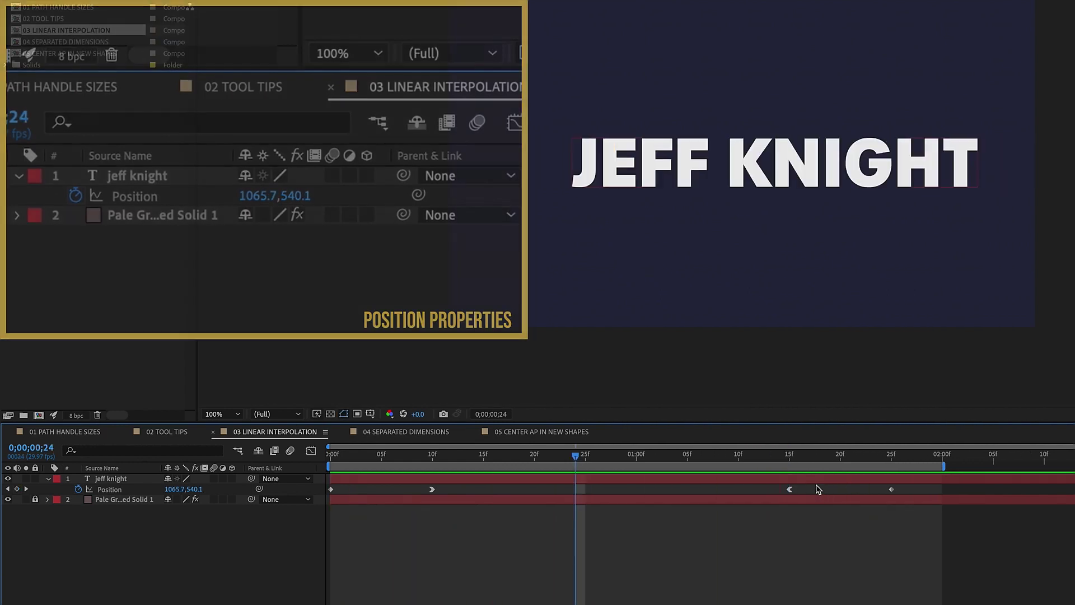
left_click_drag(797, 485, 356, 505)
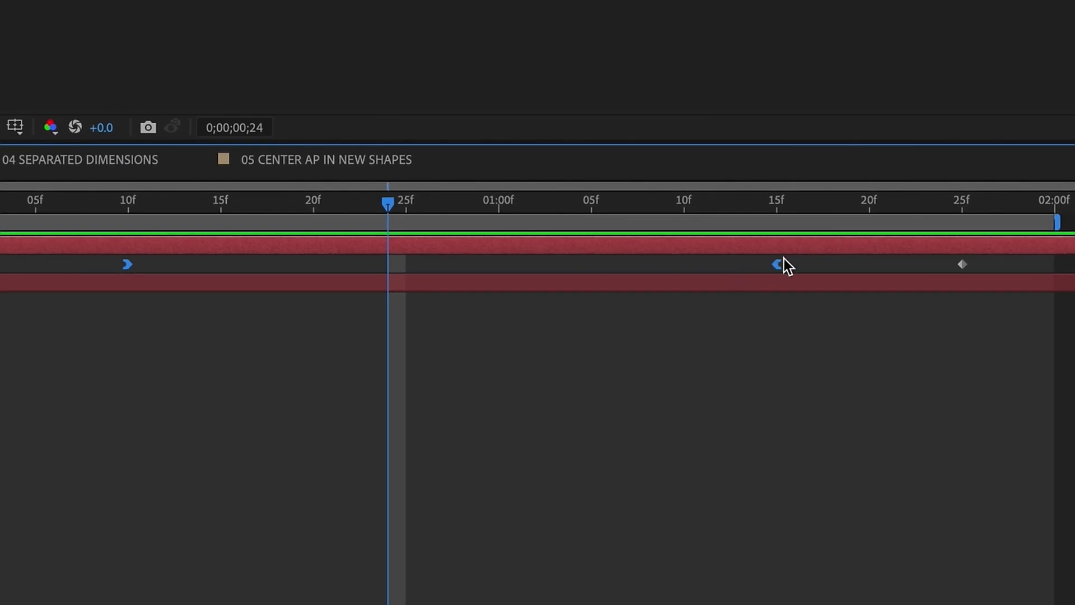
Step: Set Spatial Interpolation to Linear for the two selected middle Position keyframes
right_click(777, 264)
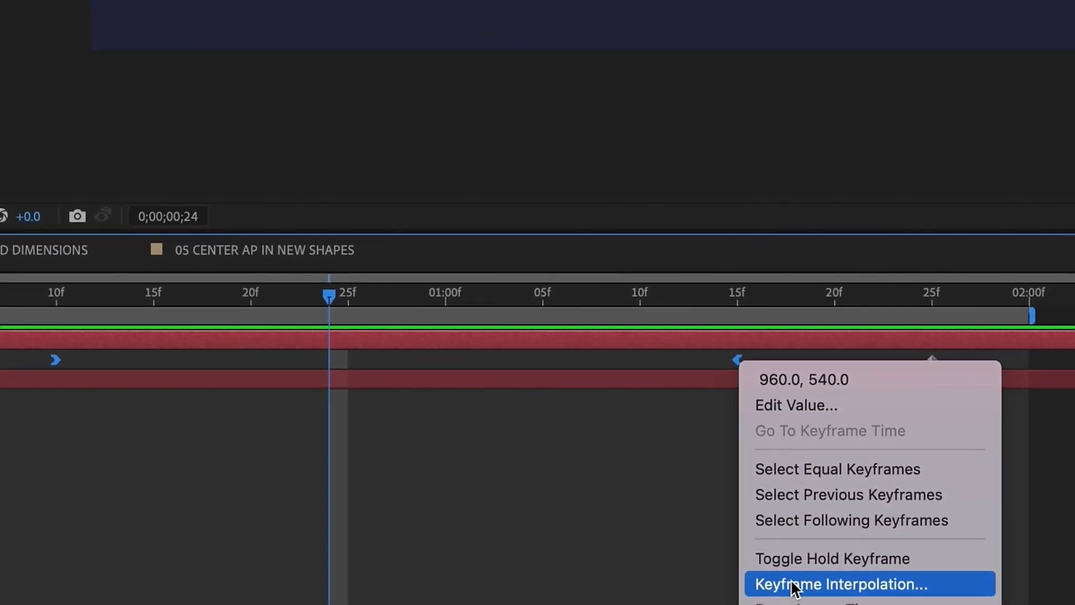
left_click(828, 475)
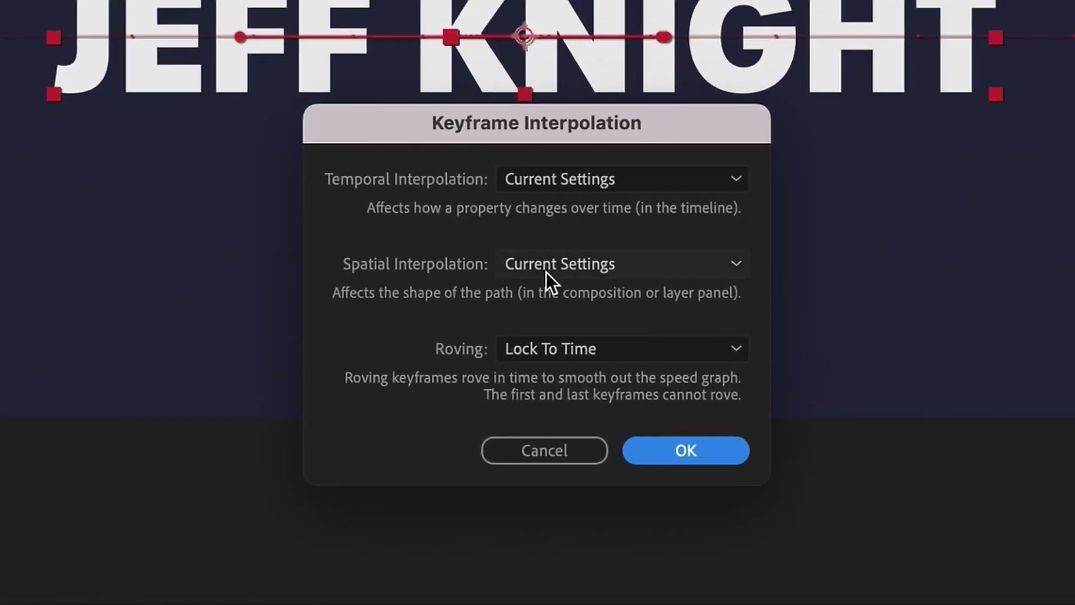
left_click(554, 268)
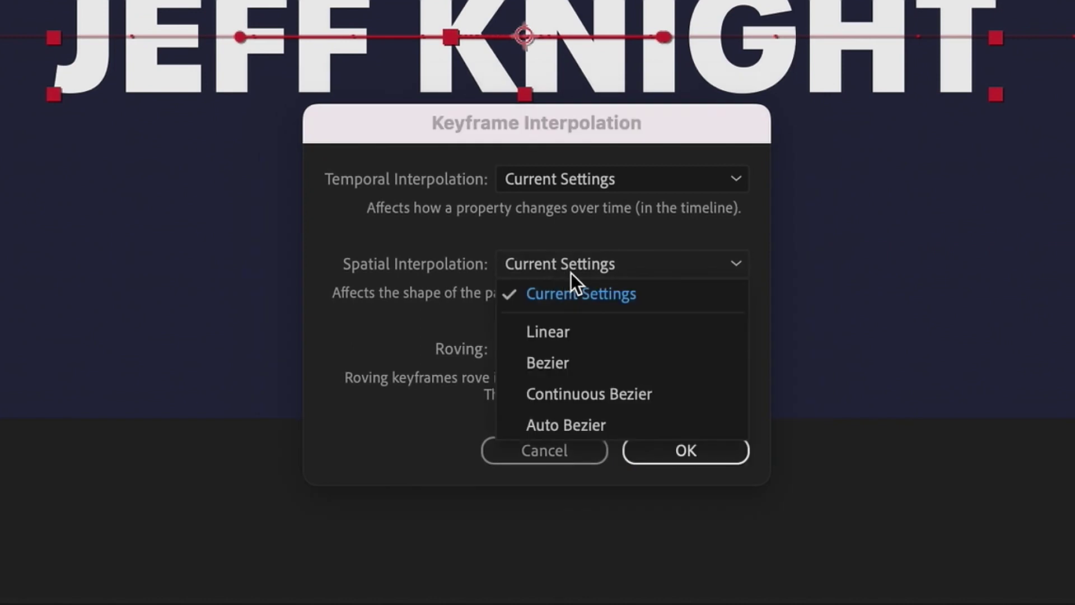
left_click(575, 332)
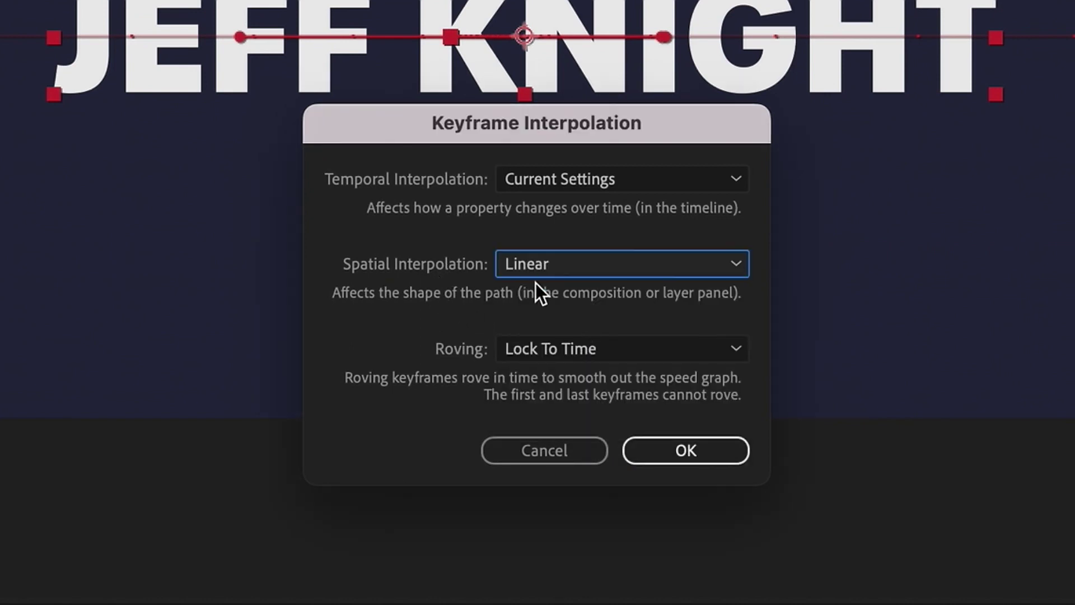
key("Return")
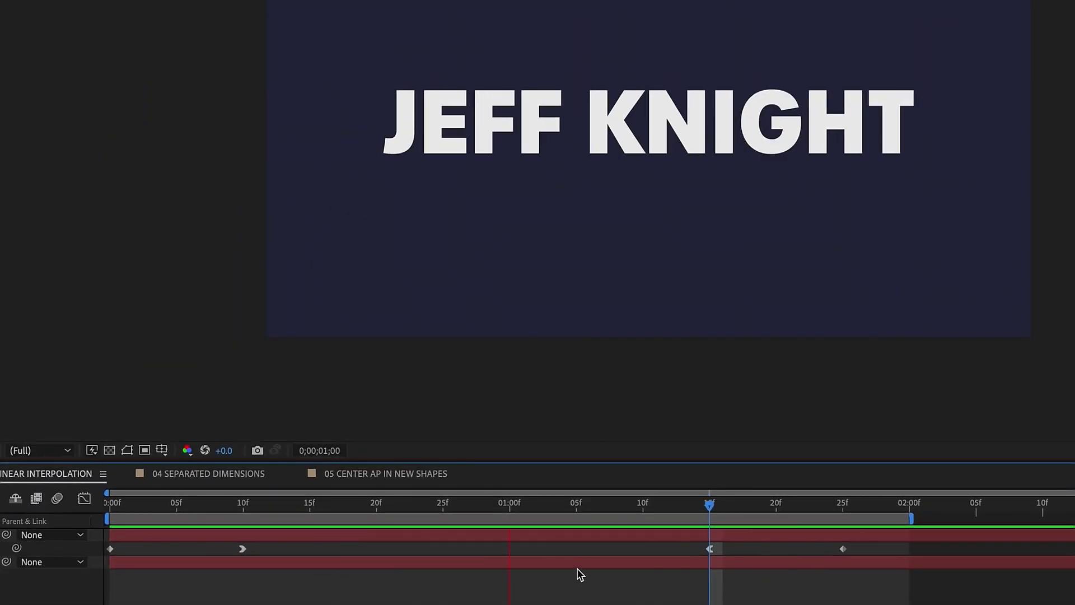
Step: Check Default Spatial Interpolation to Linear in the General preferences
left_click(84, 9)
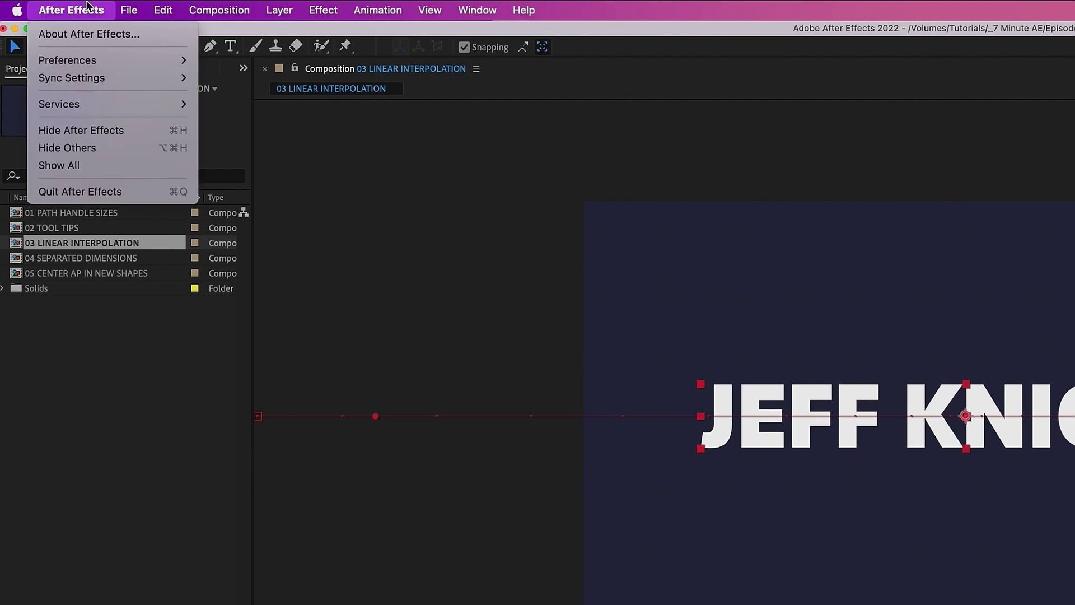
mouse_move(76, 69)
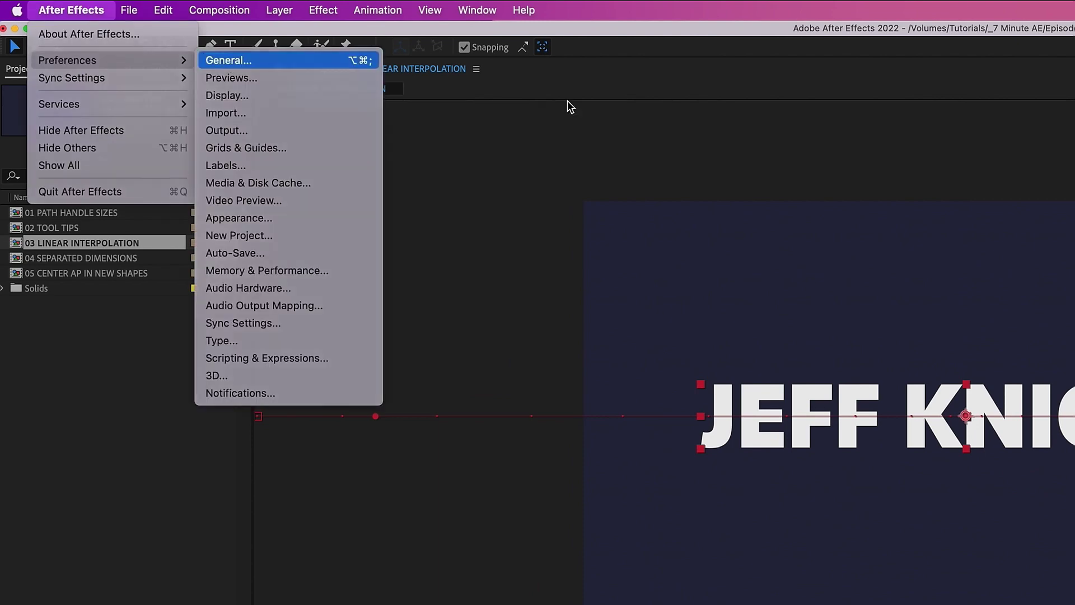
left_click(291, 58)
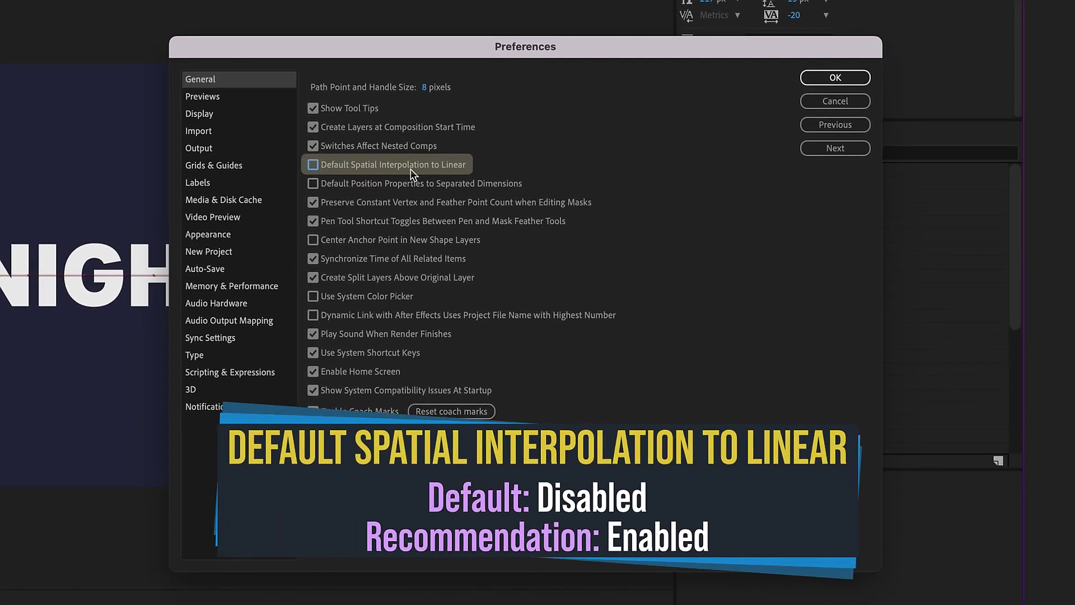
left_click(393, 169)
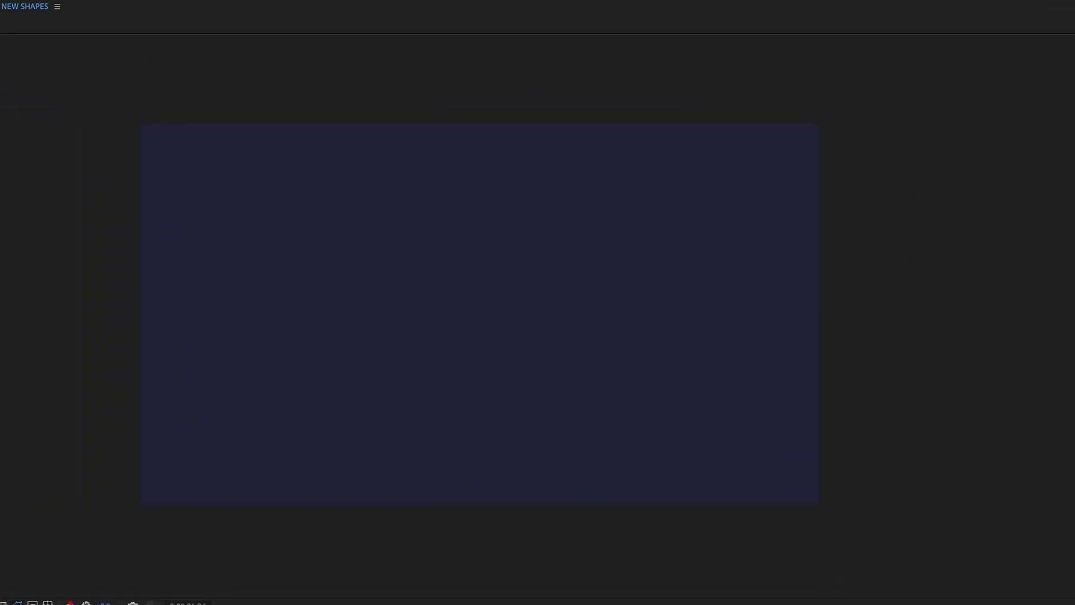
left_click_drag(535, 248, 744, 349)
mouse_move(741, 387)
left_mouse_down()
mouse_move(774, 415)
mouse_move(764, 429)
left_mouse_up()
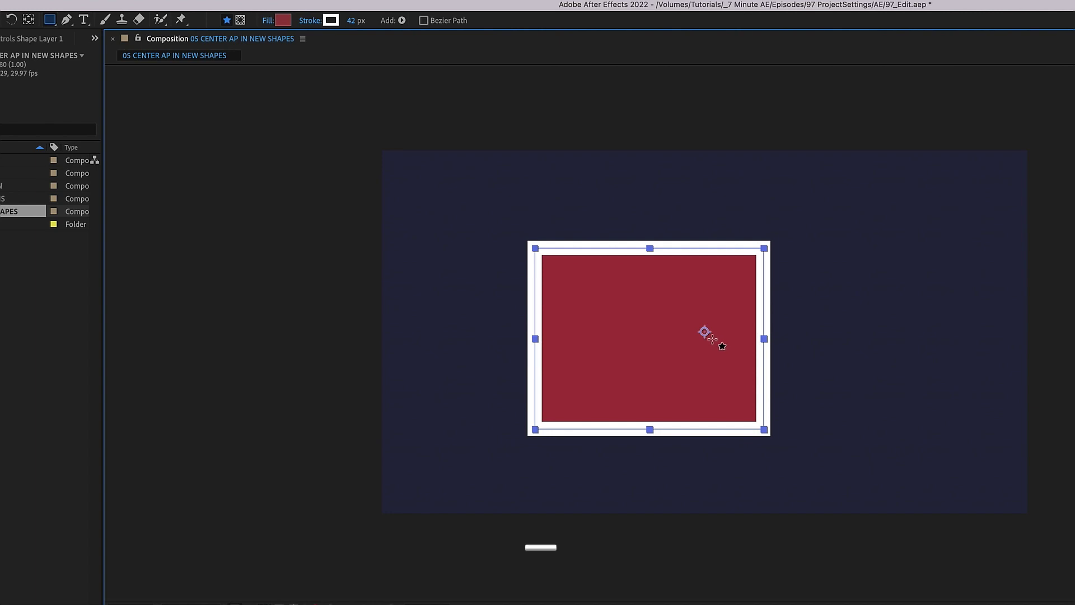
key("super+shift+a")
left_click(50, 20)
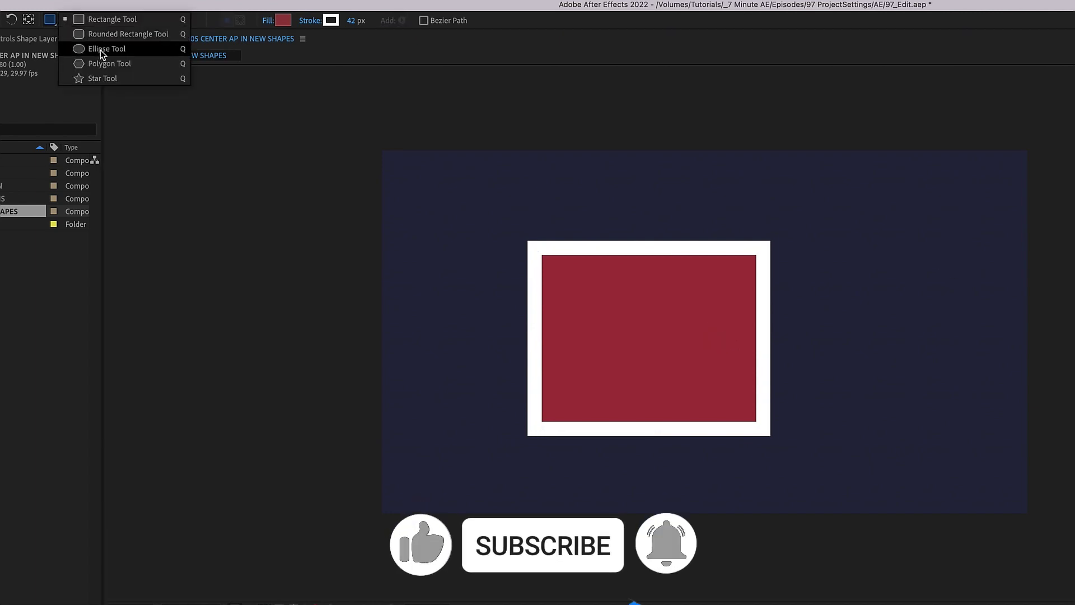
left_click(101, 50)
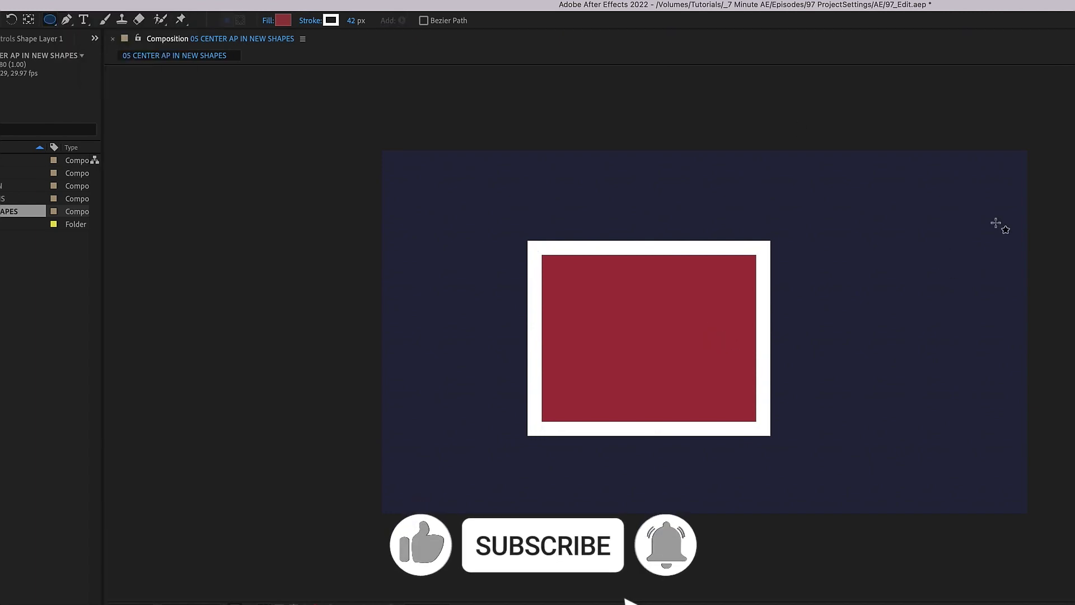
mouse_move(886, 199)
left_mouse_down()
mouse_move(919, 250)
mouse_move(1011, 339)
left_mouse_up()
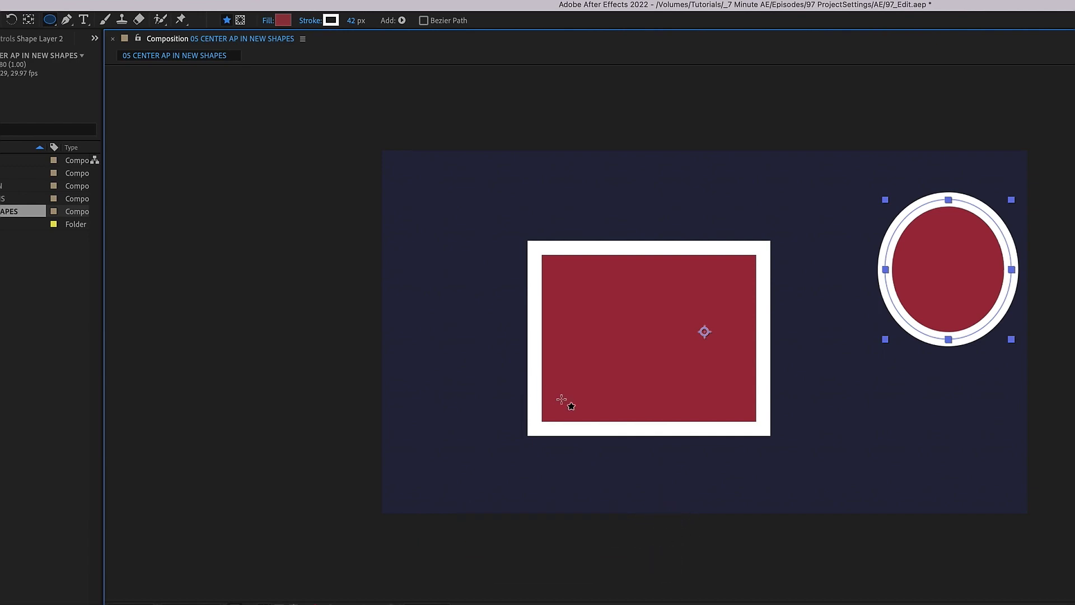
key("Delete")
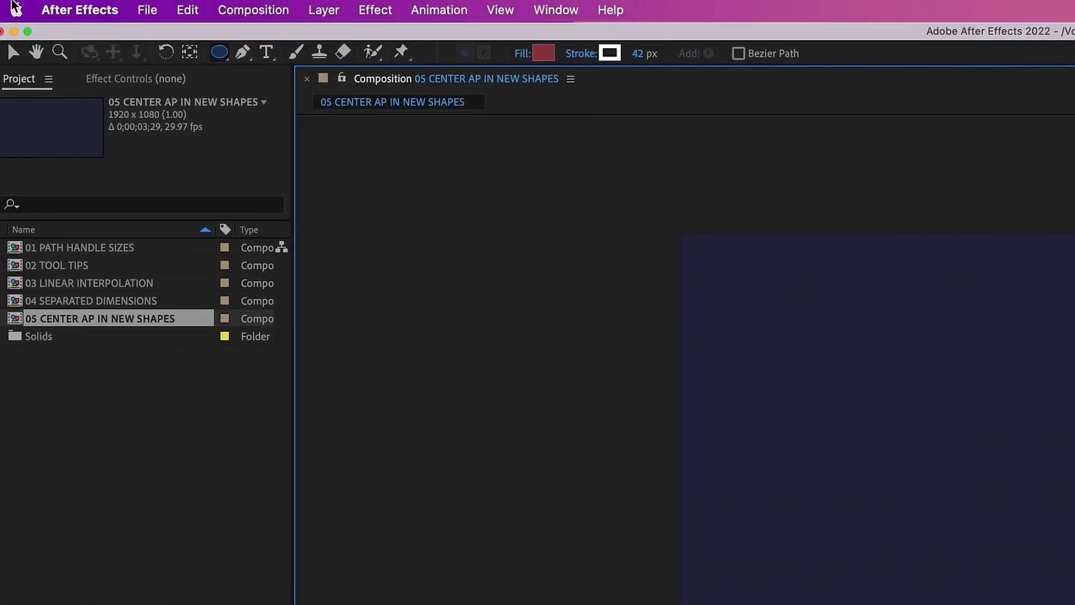
Step: Enable Center Anchor Point in New Shape Layers, then draw a red circle with a centred anchor
left_click(77, 9)
mouse_move(235, 72)
left_click(307, 80)
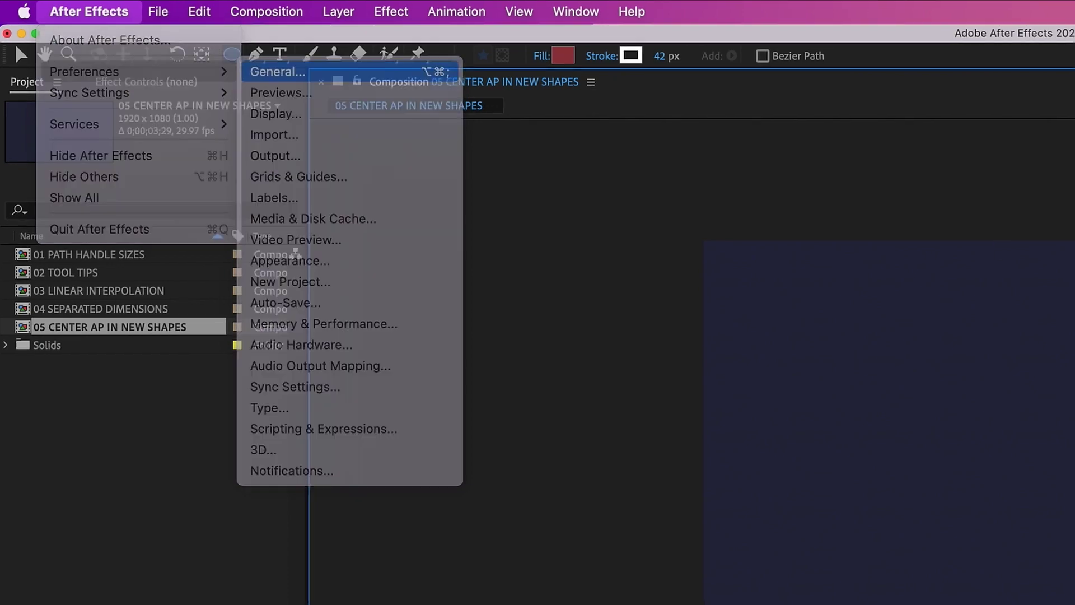
left_click(682, 298)
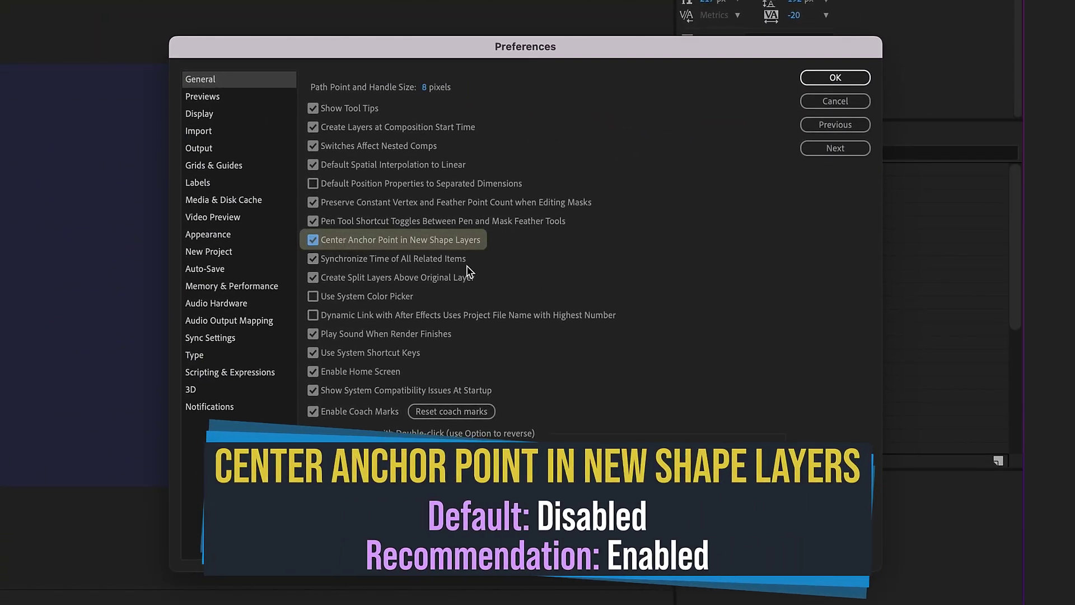
left_click(833, 78)
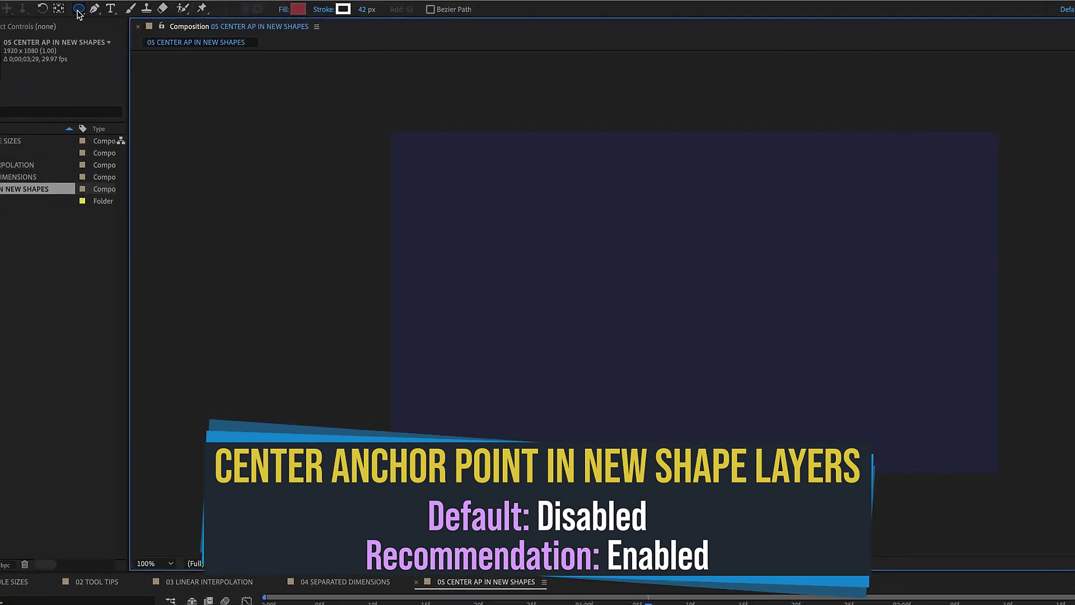
left_click_drag(510, 234, 641, 329)
left_click_drag(662, 393, 664, 393)
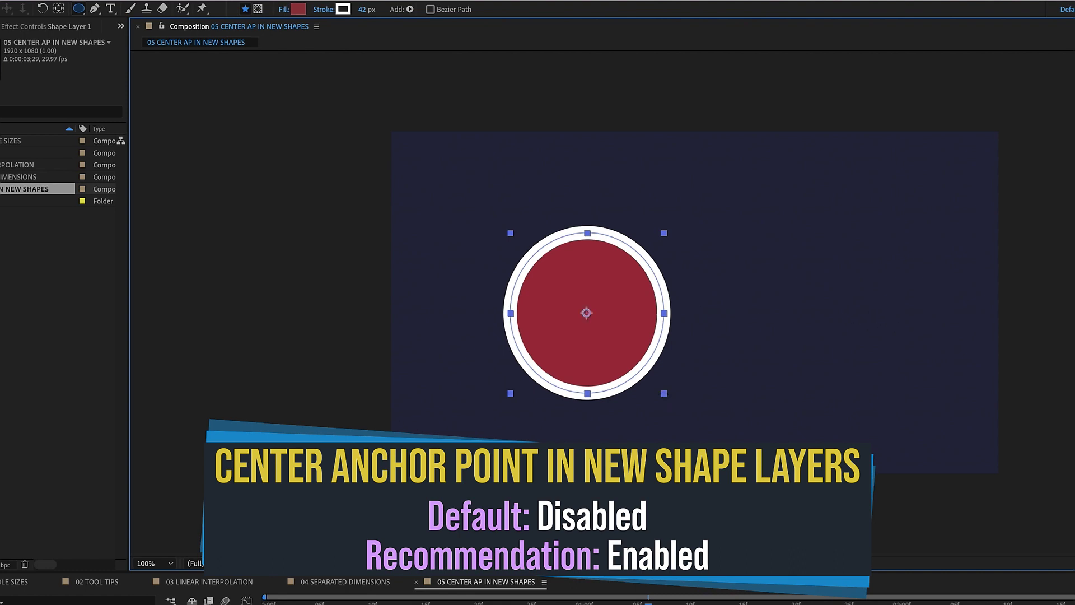
Step: Draw a rectangle to the right of the circle, then select Shape Layer 2
key("ctrl+shift+a")
key("q")
left_click_drag(787, 214, 947, 351)
left_click(168, 596)
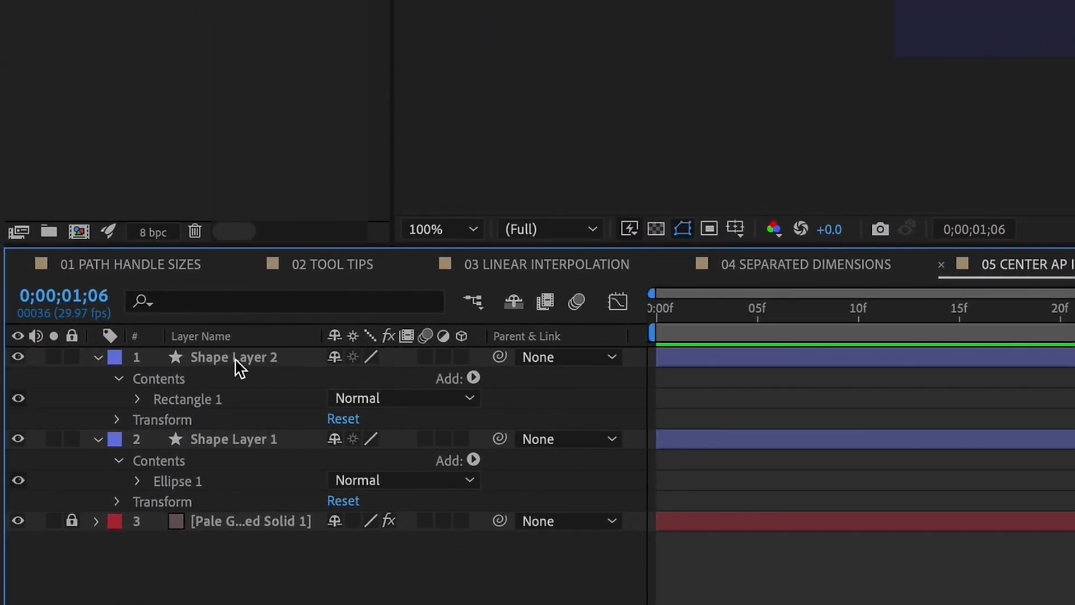
left_click(235, 360)
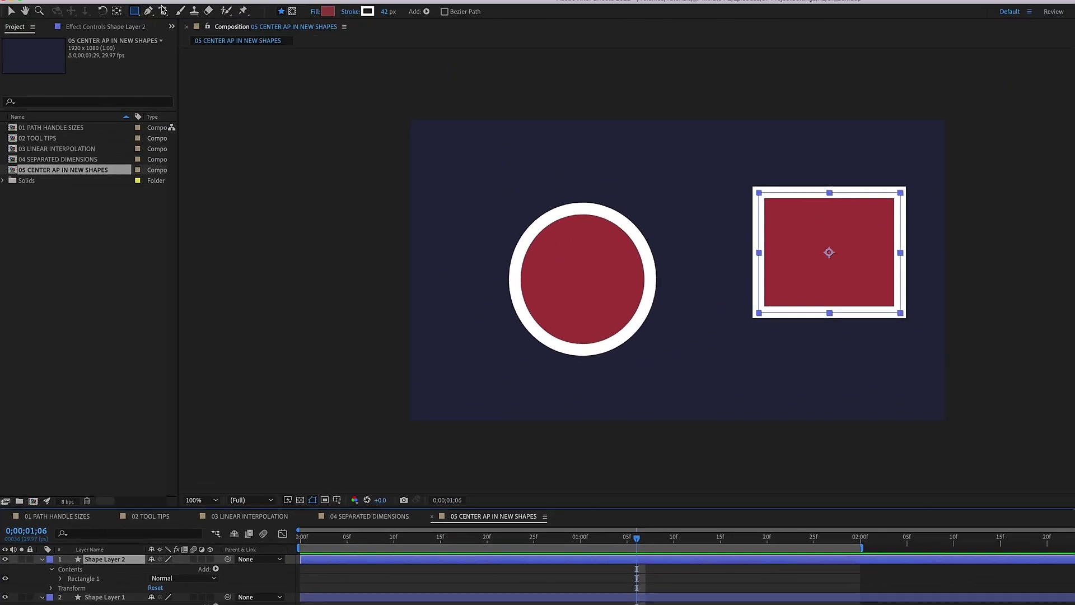
Step: Draw a test ellipse above the circle, then delete it
left_click_drag(134, 11, 179, 35)
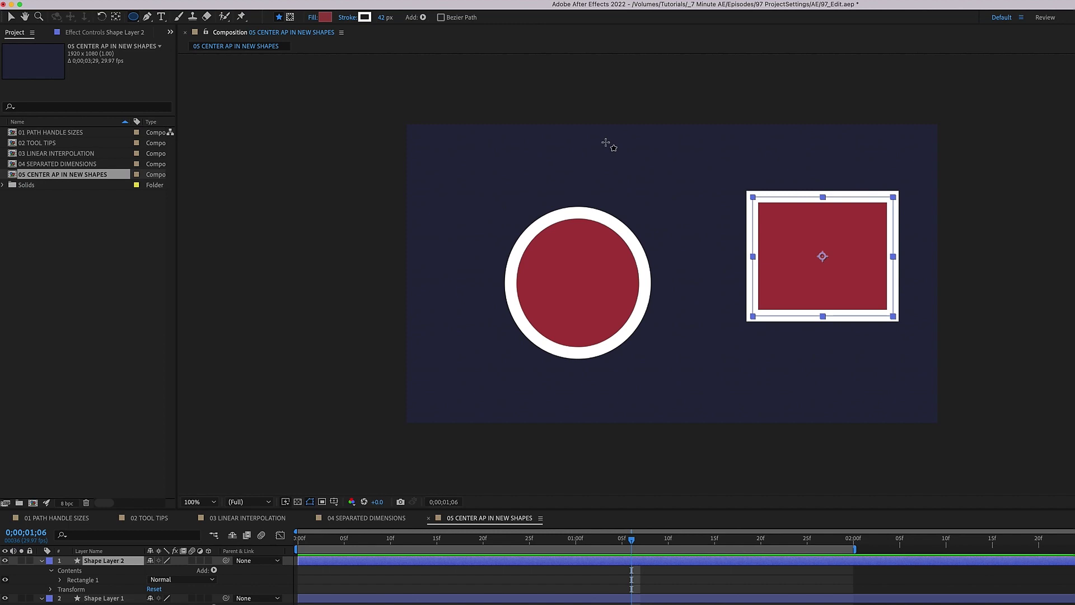
left_click_drag(605, 142, 695, 231)
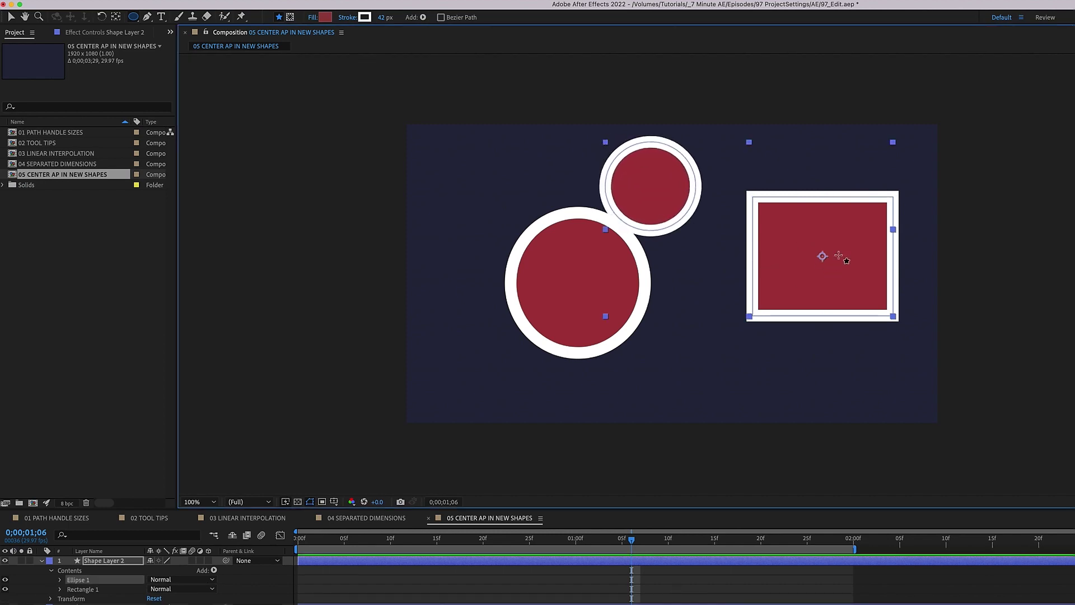
left_click(114, 552)
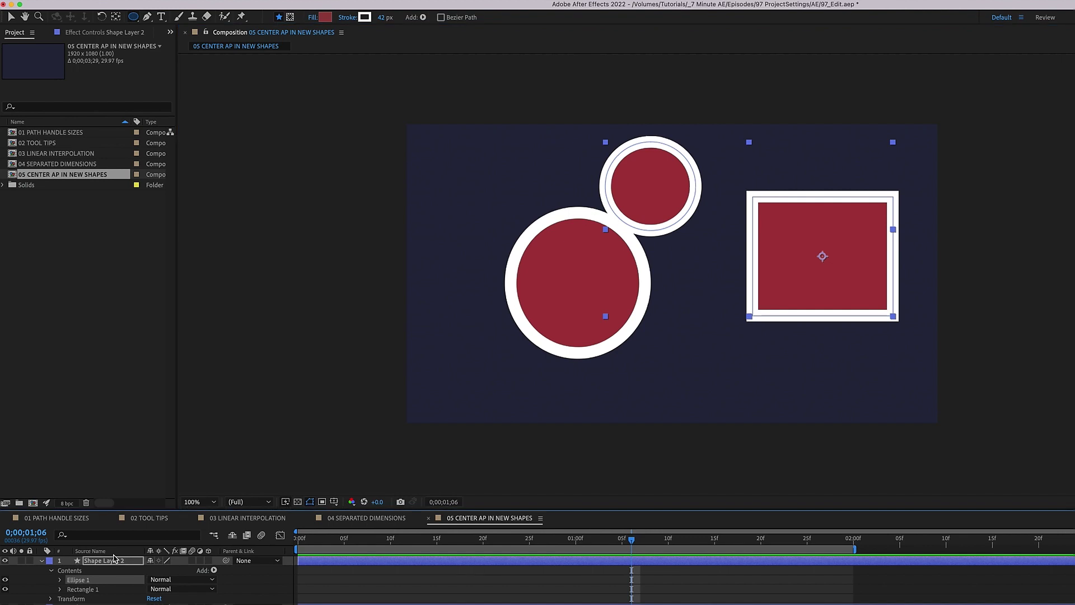
key("Delete")
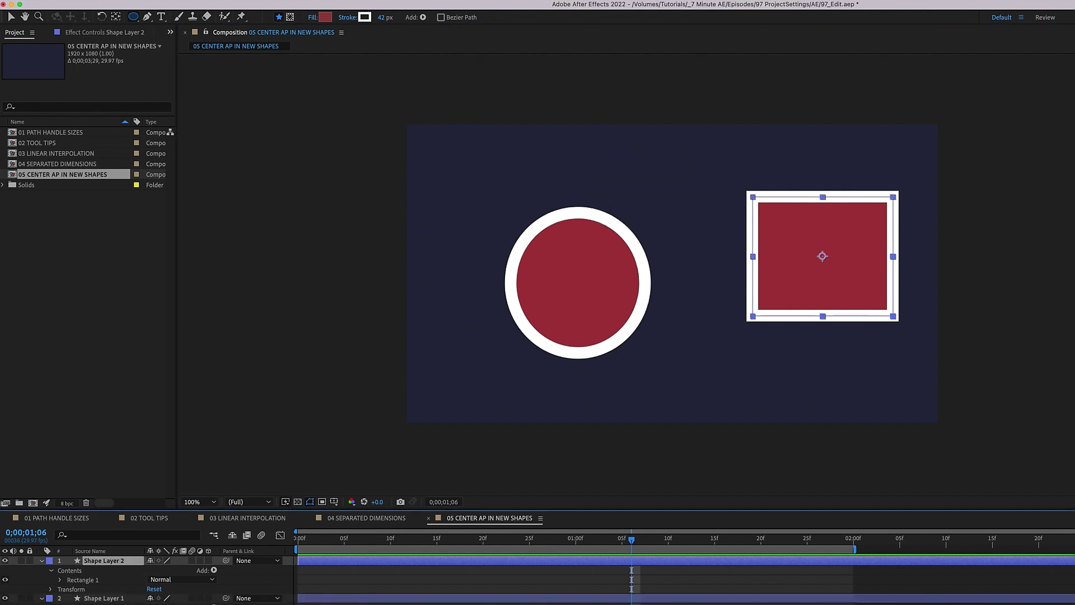
key("F2")
Step: Draw a star at the composition's top-left and reopen General preferences
mouse_move(136, 16)
left_mouse_down()
mouse_move(160, 28)
mouse_move(172, 65)
left_mouse_up()
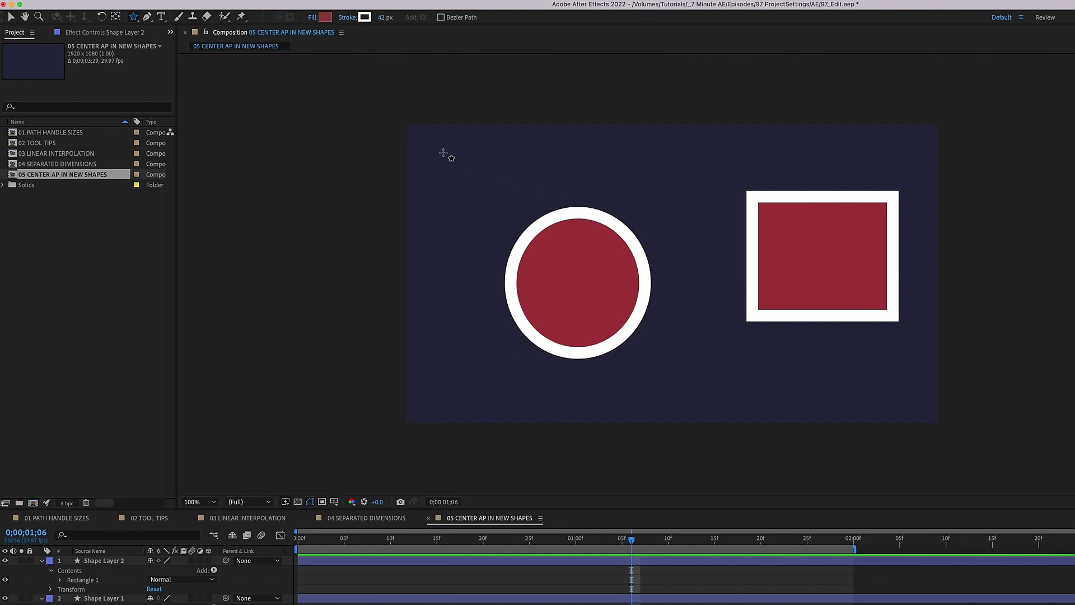
left_click_drag(423, 144, 493, 202)
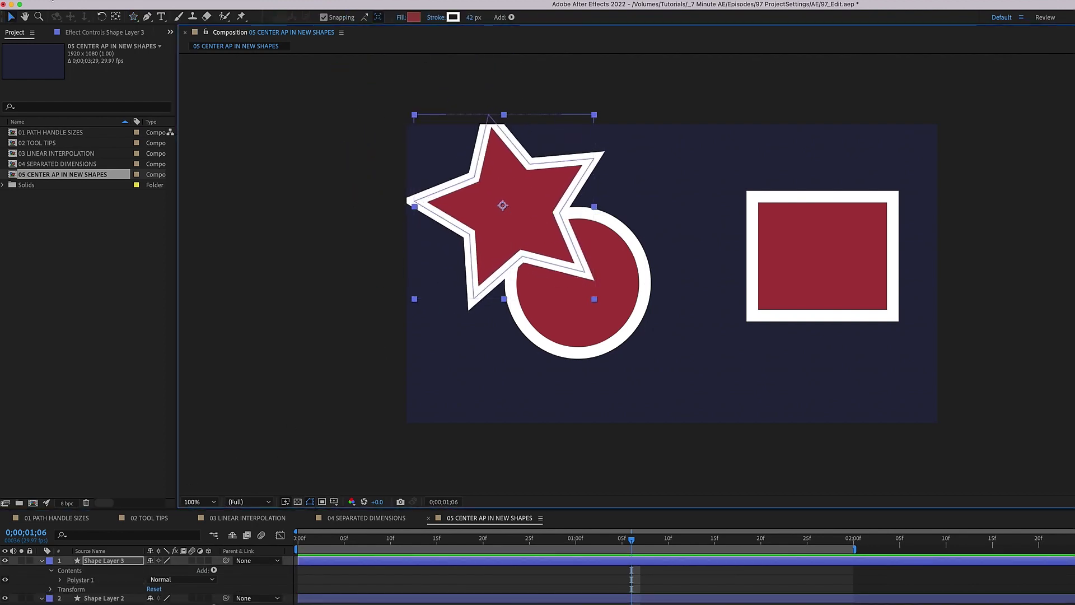
left_click(51, 1)
mouse_move(78, 26)
left_click(160, 27)
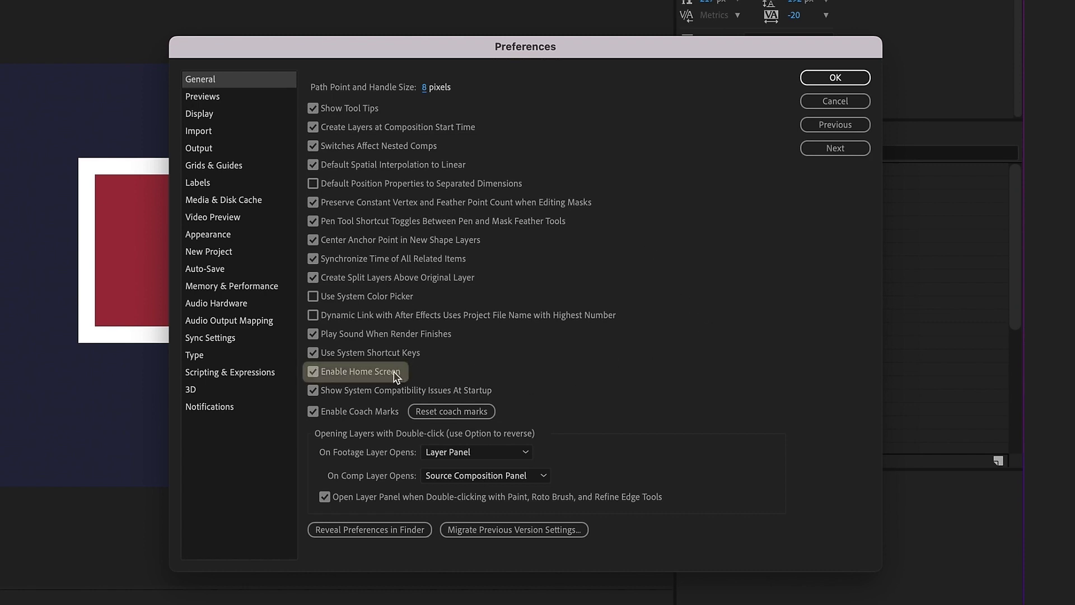
Step: Close preferences, save the project, and quit After Effects
left_click(833, 78)
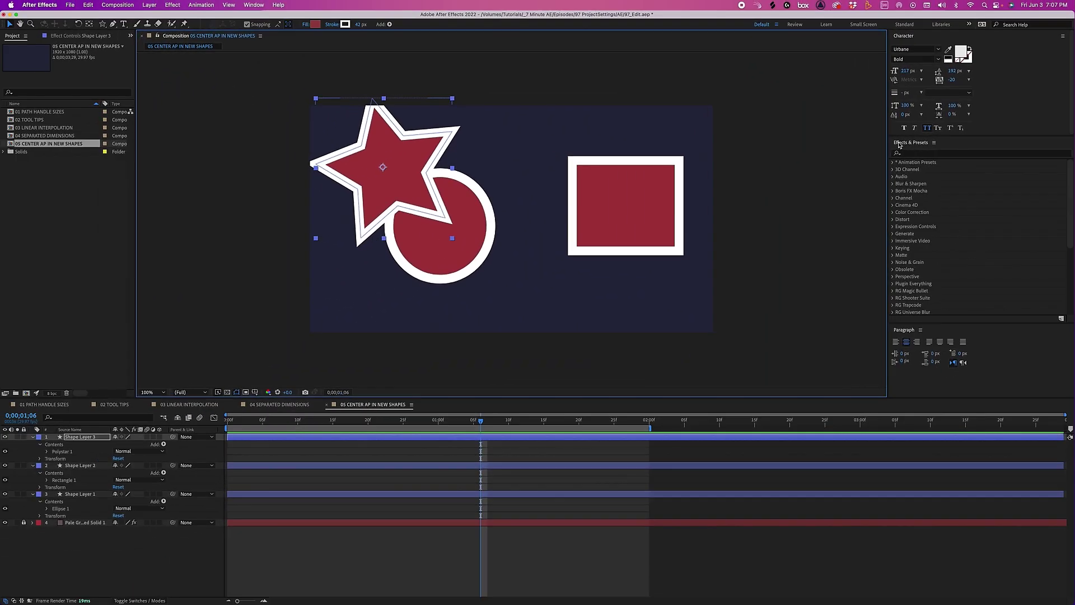
key("super+s")
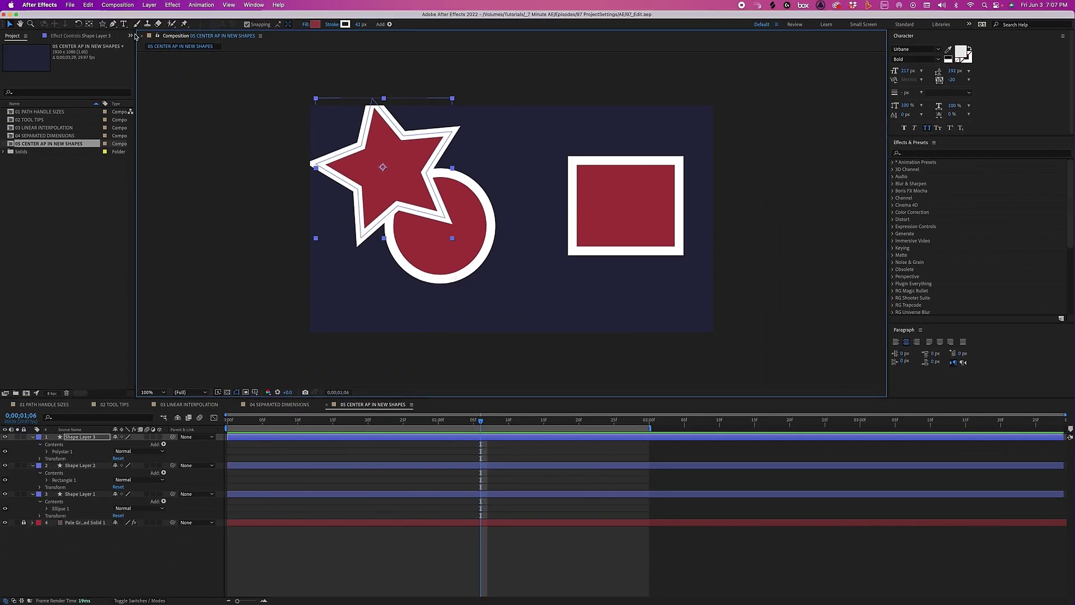
left_click(38, 5)
left_click(44, 100)
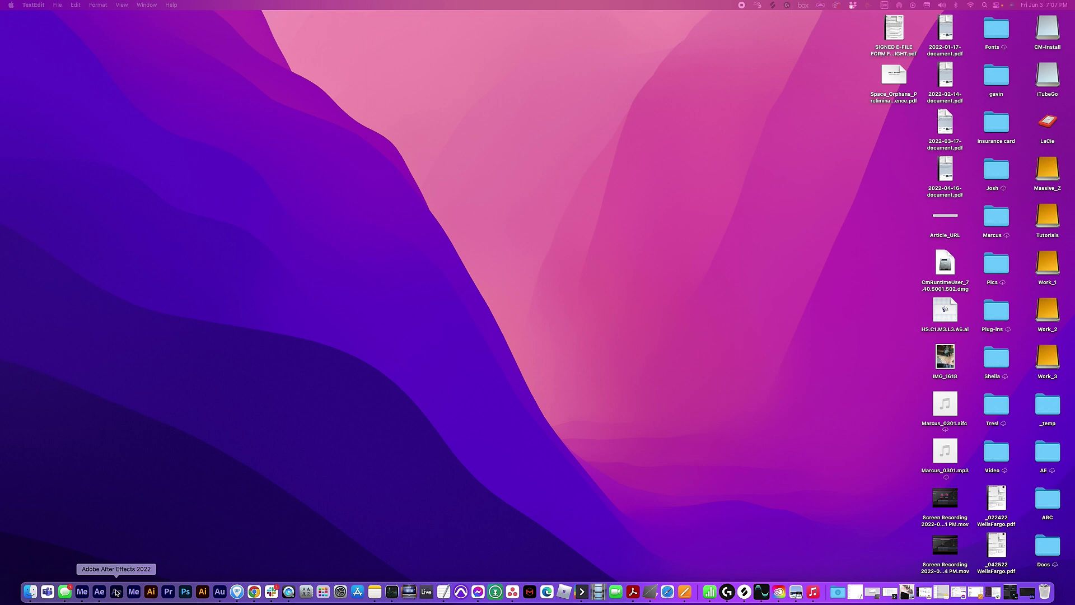
Step: Relaunch After Effects and reopen 97_Edit from the Home screen's Recent list
left_click(117, 592)
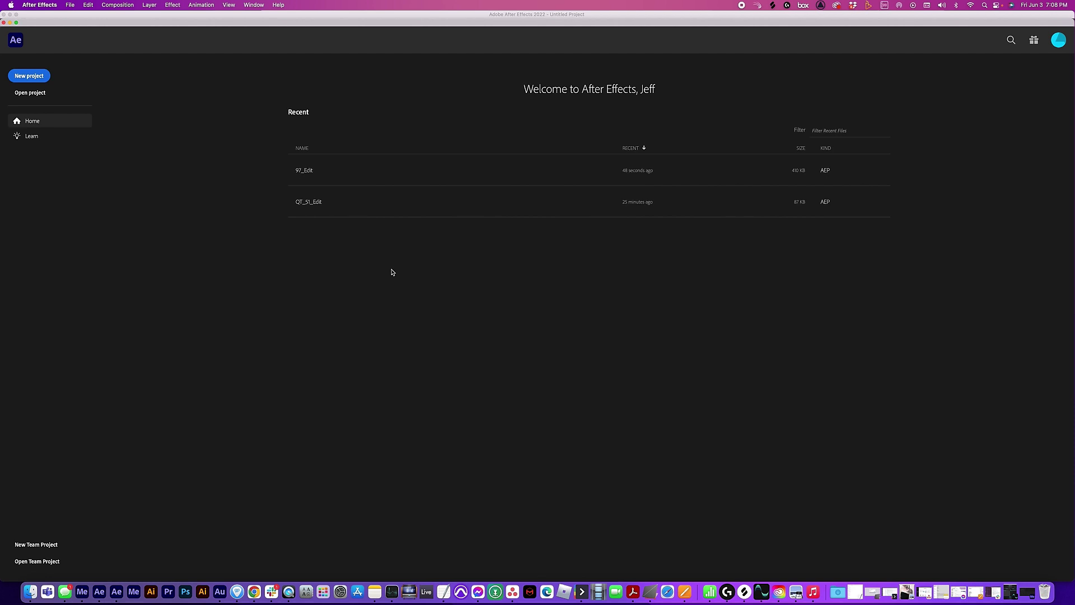
mouse_move(59, 23)
left_mouse_down()
mouse_move(216, 182)
mouse_move(576, 396)
mouse_move(102, 33)
mouse_move(67, 35)
left_mouse_up()
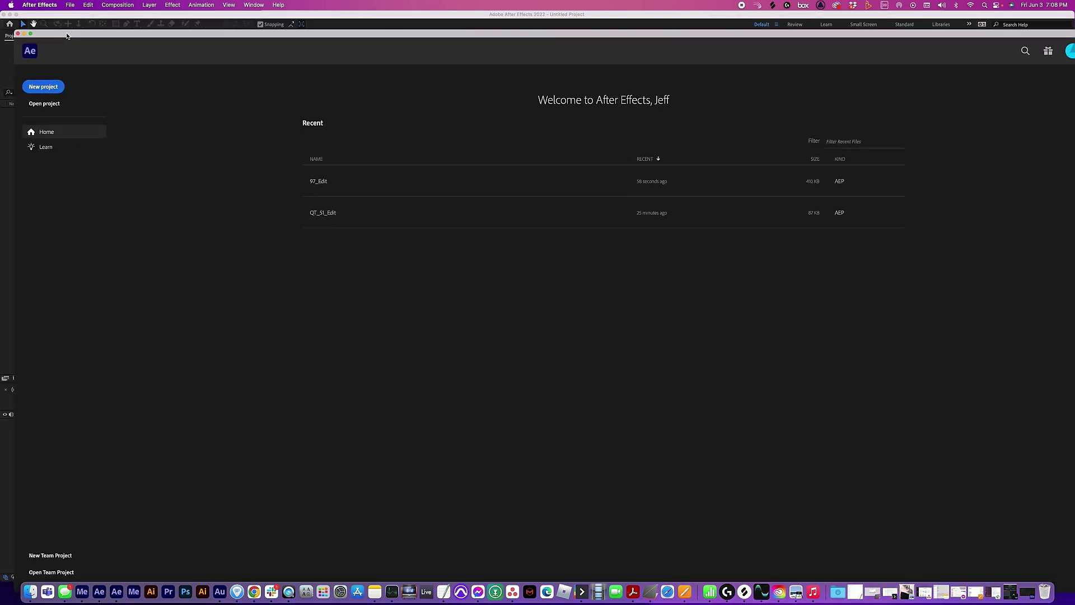
left_click(322, 184)
Step: Turn off Enable Home Screen in General preferences
left_click(39, 4)
mouse_move(56, 30)
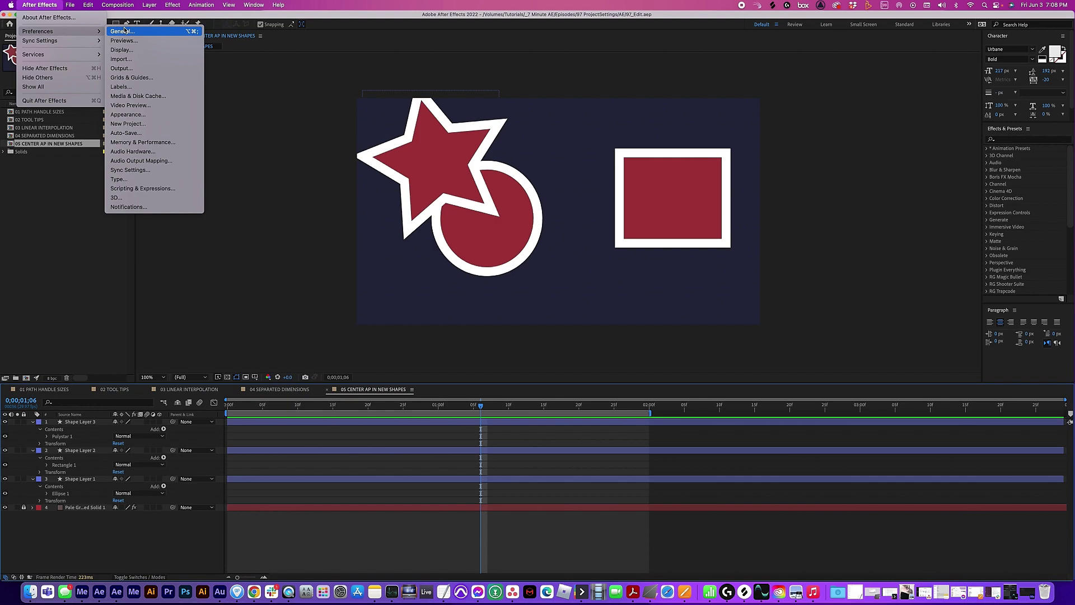
left_click(115, 30)
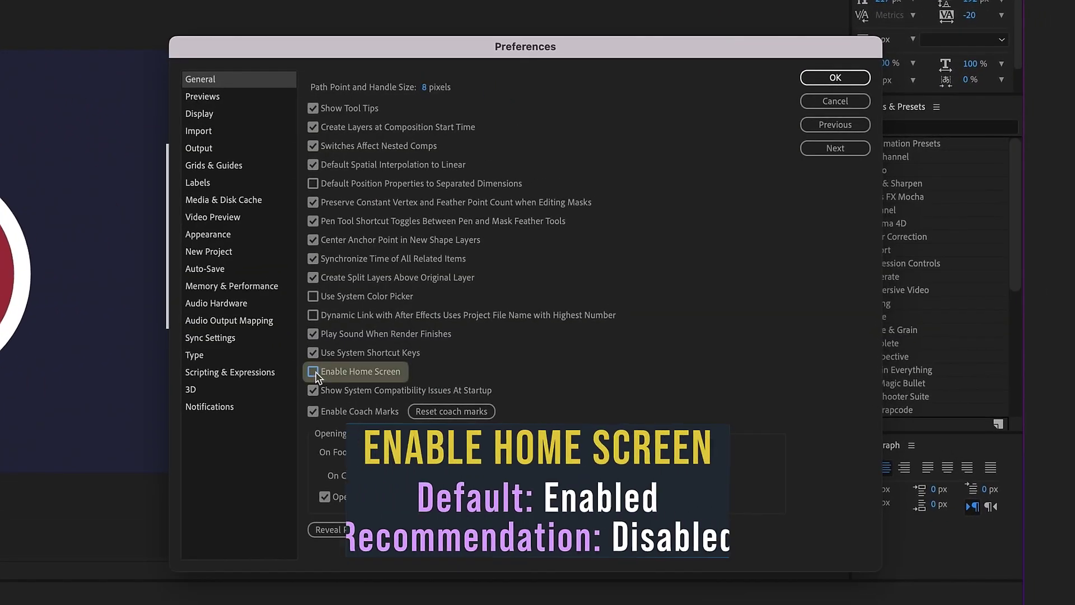
left_click(835, 78)
Step: Quit After Effects and relaunch it from the Dock
left_click(39, 5)
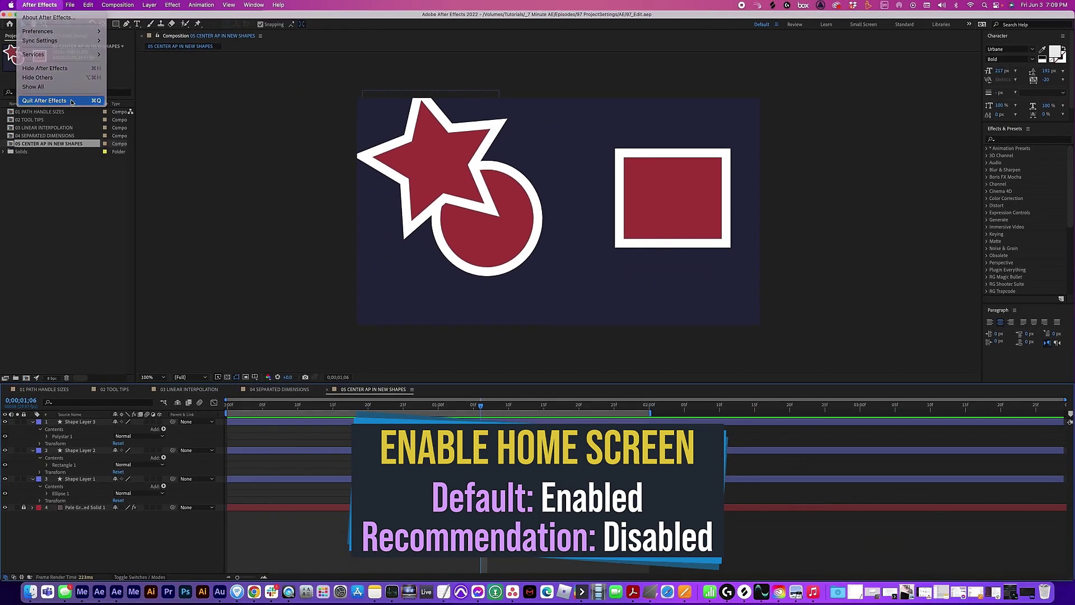
left_click(67, 98)
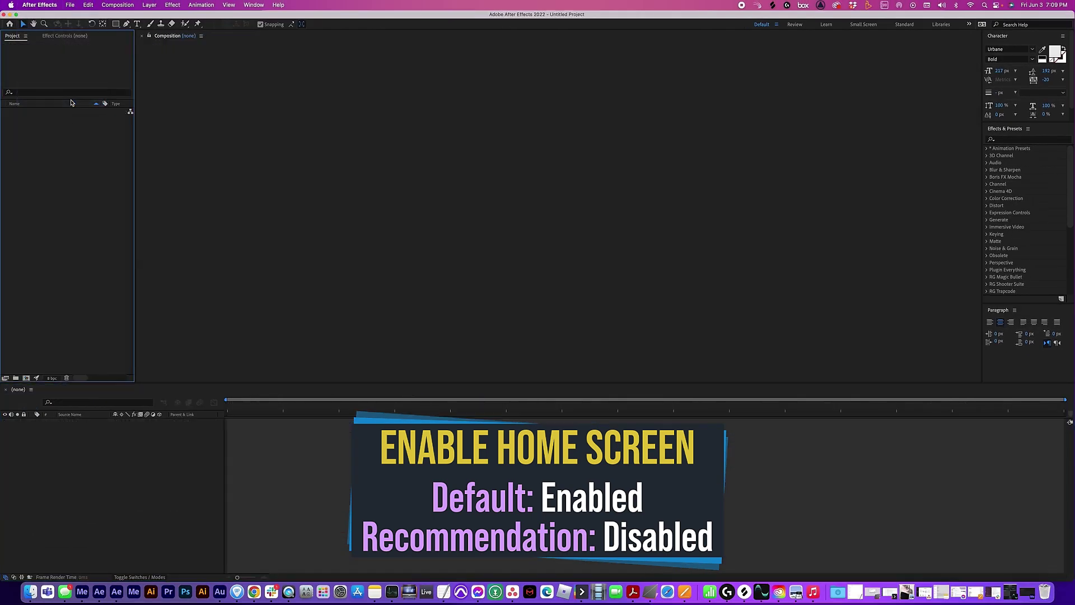
key("super+q")
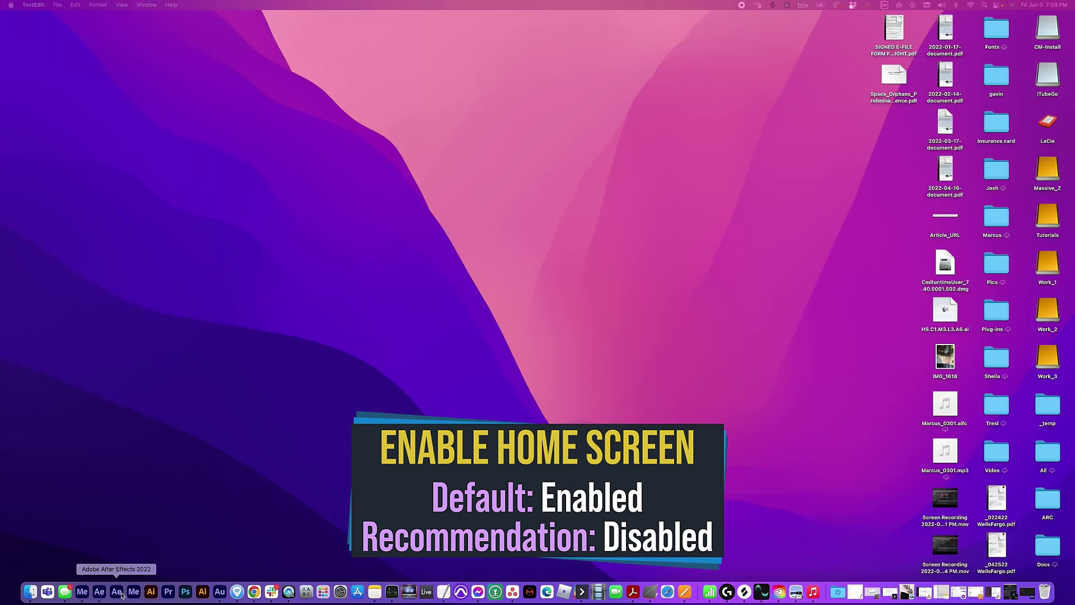
left_click(121, 595)
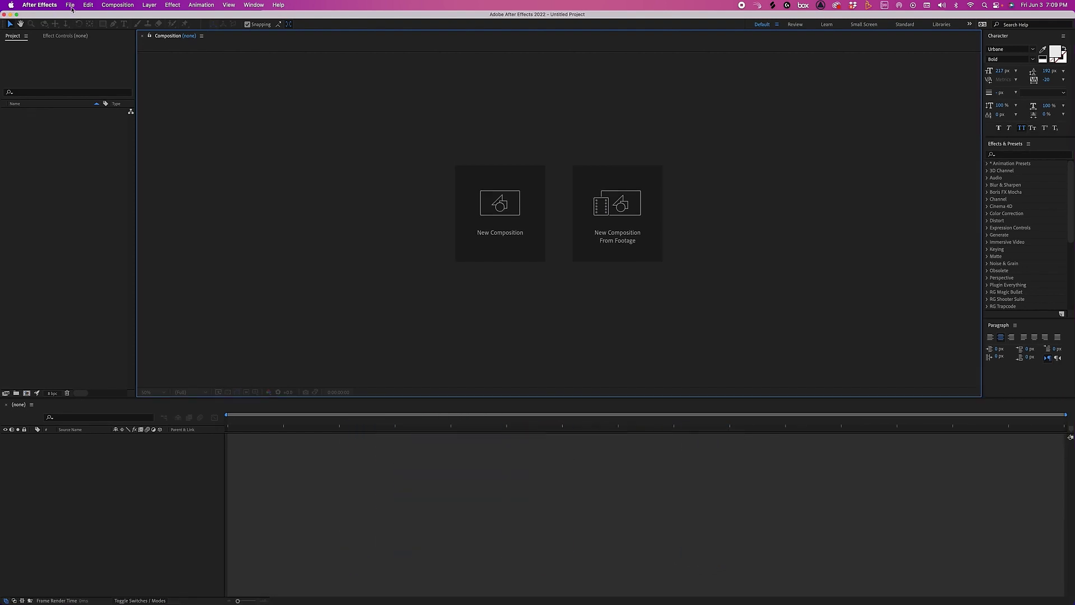
Step: In Auto-Save preferences, set Save every to 5 minutes and Maximum Project Versions to 20
left_click(39, 5)
mouse_move(38, 31)
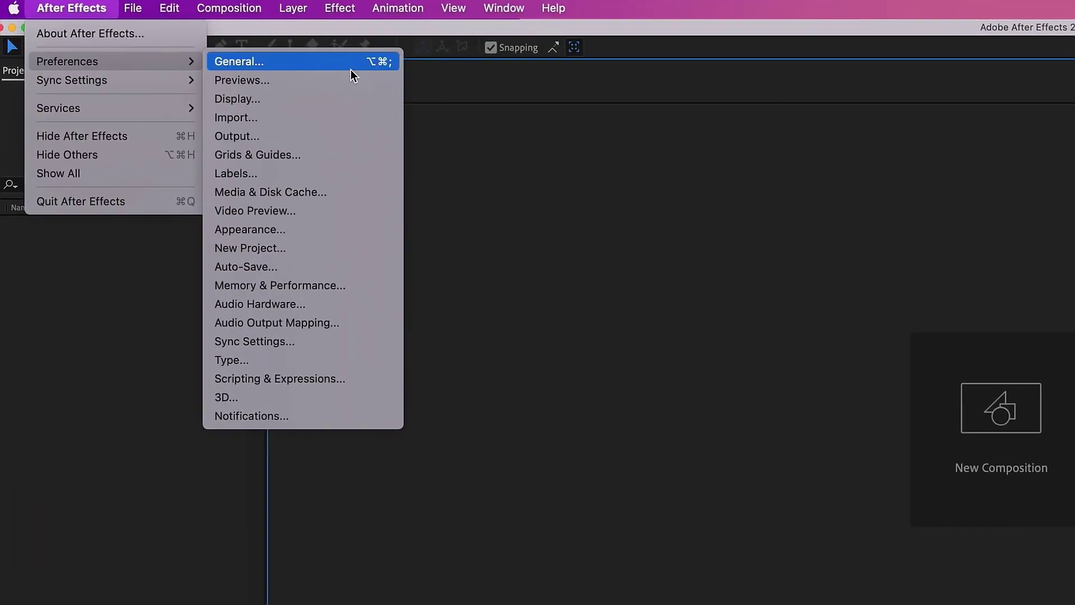
left_click(305, 268)
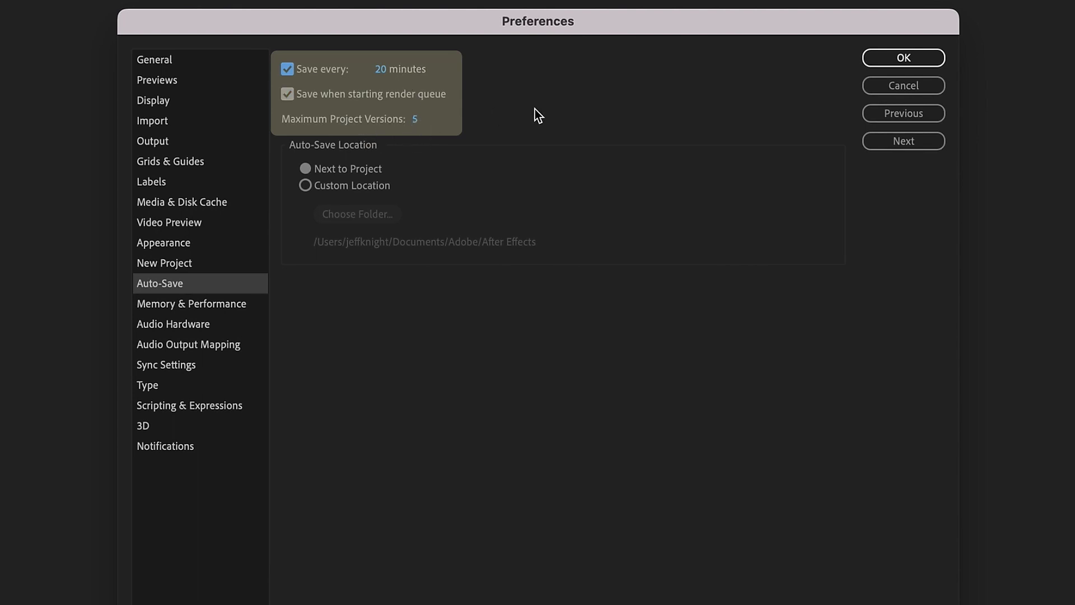
left_click(372, 67)
type("5")
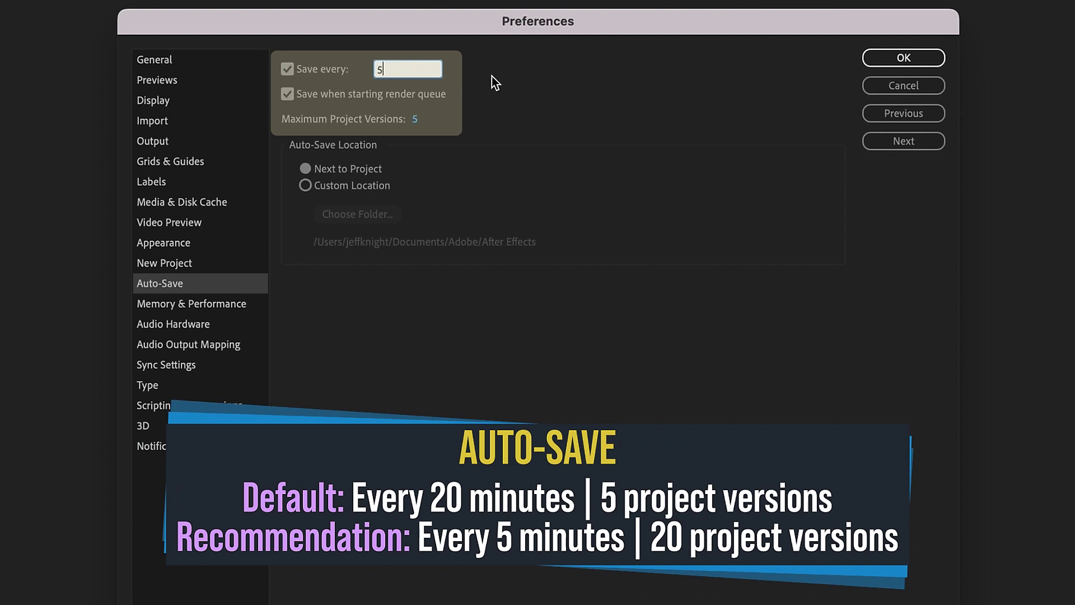
key("Return")
left_click(416, 119)
type("20")
key("Return")
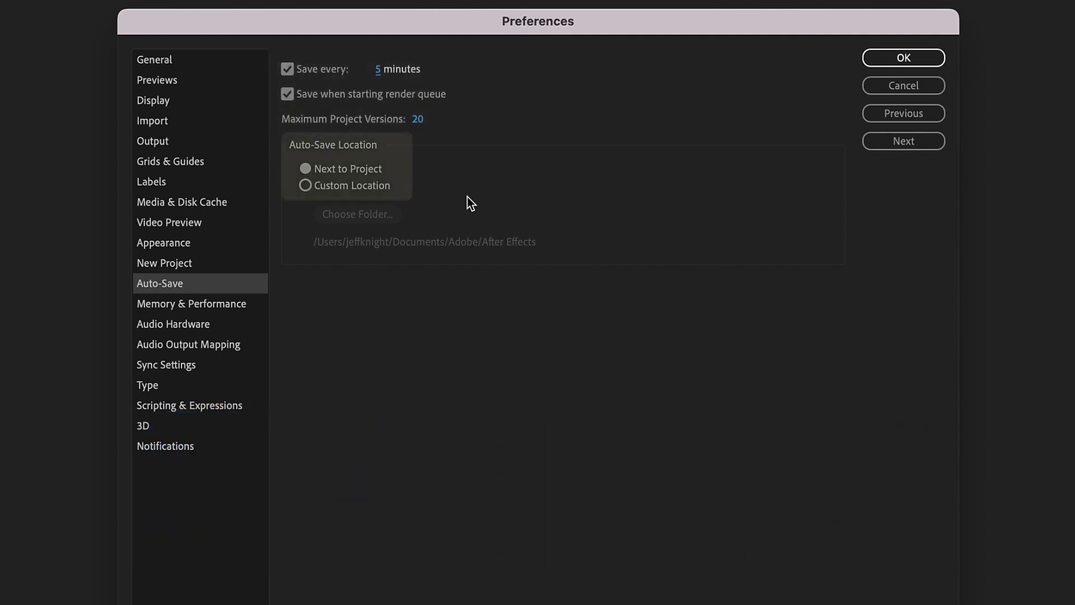
Step: Set the auto-save location to a custom folder: the AE folder inside 97 ProjectSettings
left_click(370, 184)
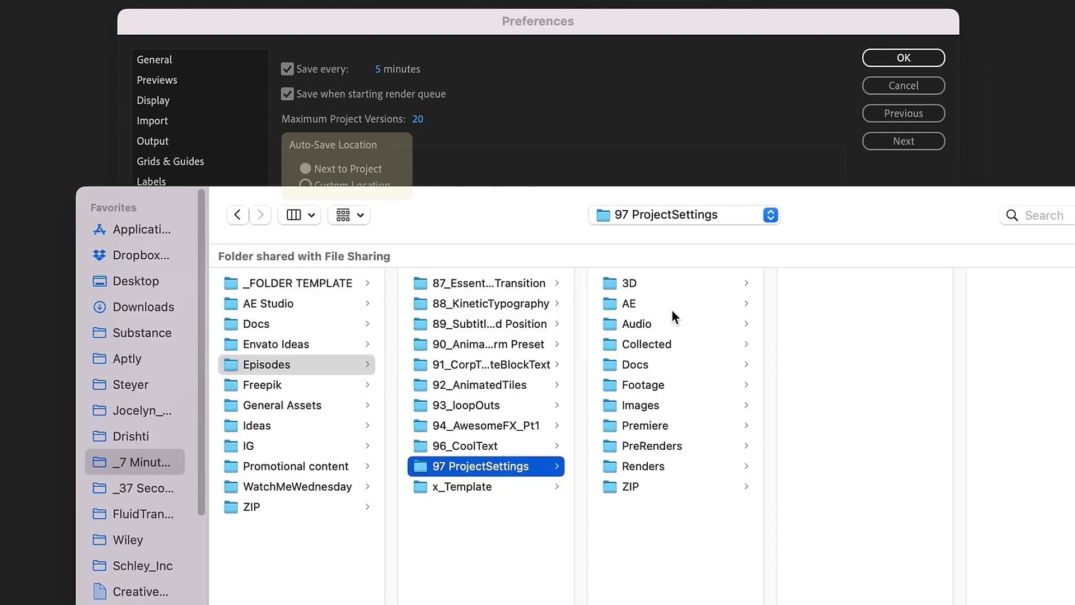
left_click(671, 310)
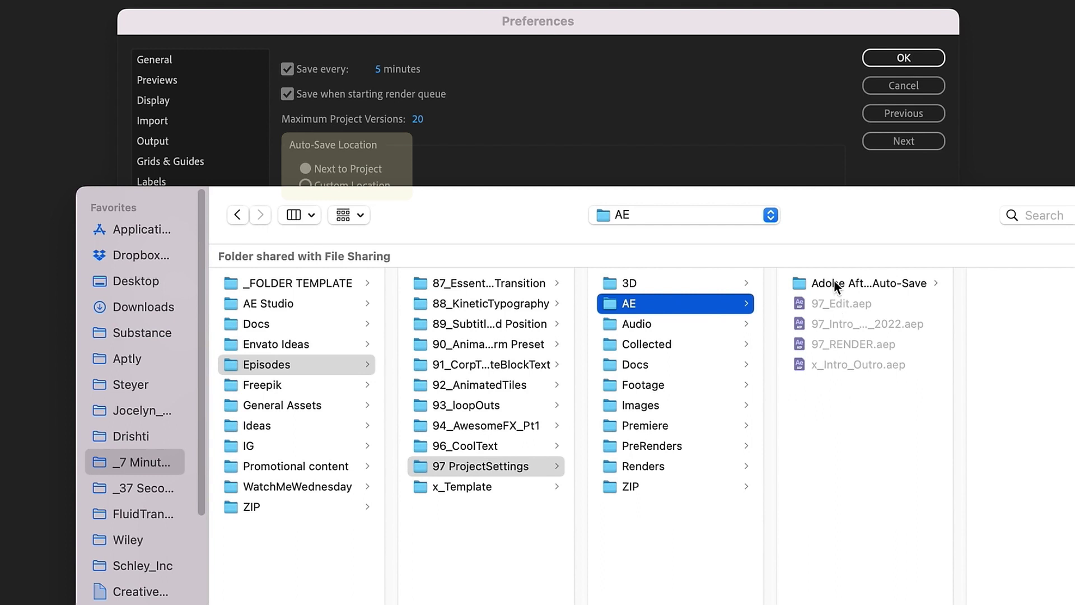
left_click_drag(527, 200, 421, 450)
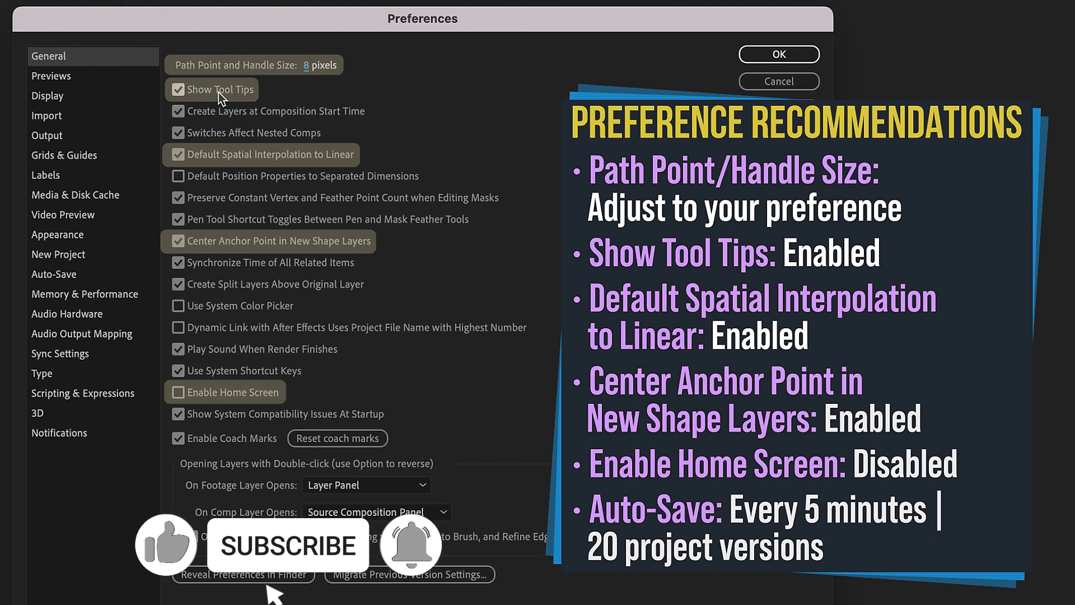
Step: Adjust the General checkboxes for tool tips, linear spatial interpolation, centered shape anchors and Home screen
left_click(179, 91)
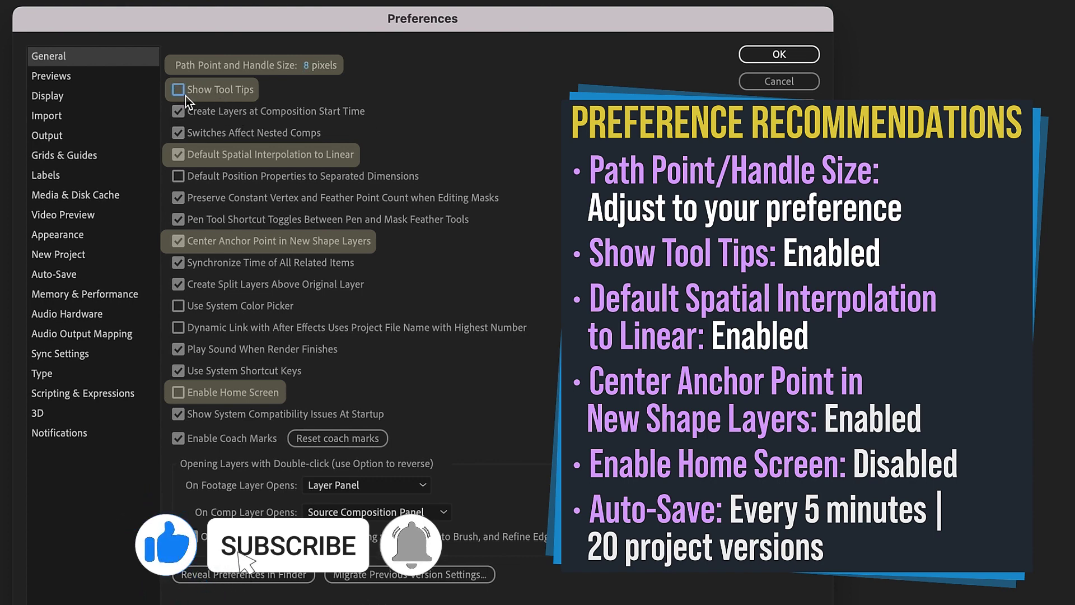
left_click(179, 90)
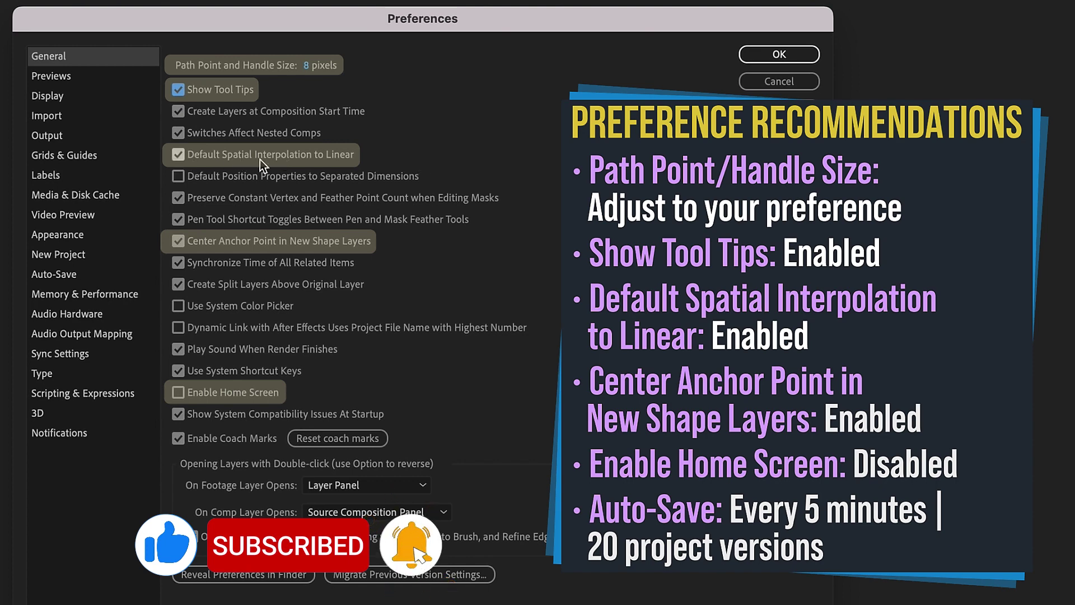
left_click(179, 157)
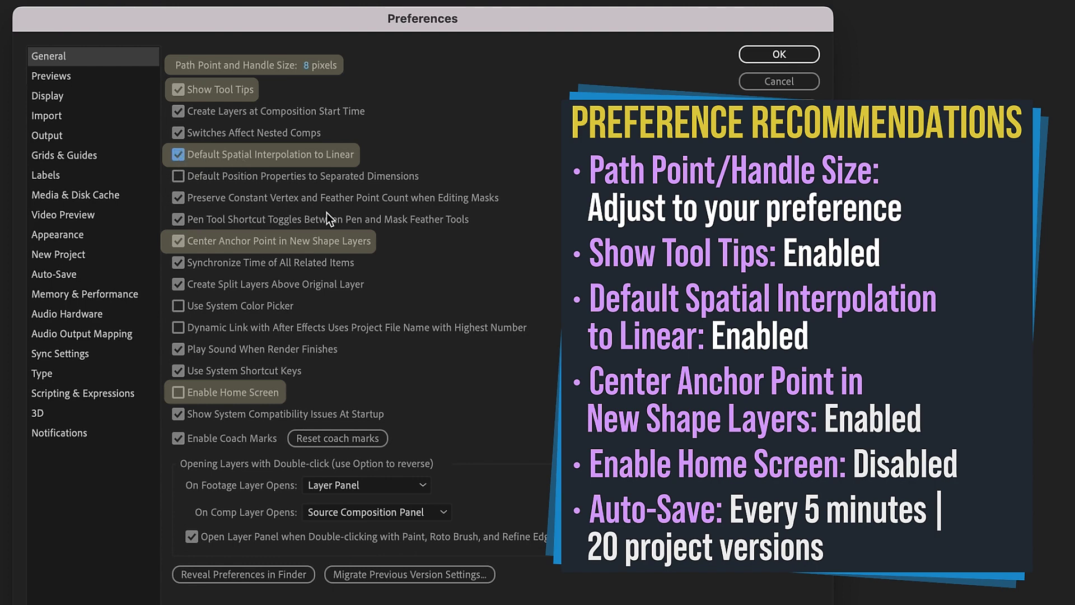
left_click(221, 244)
left_click(254, 395)
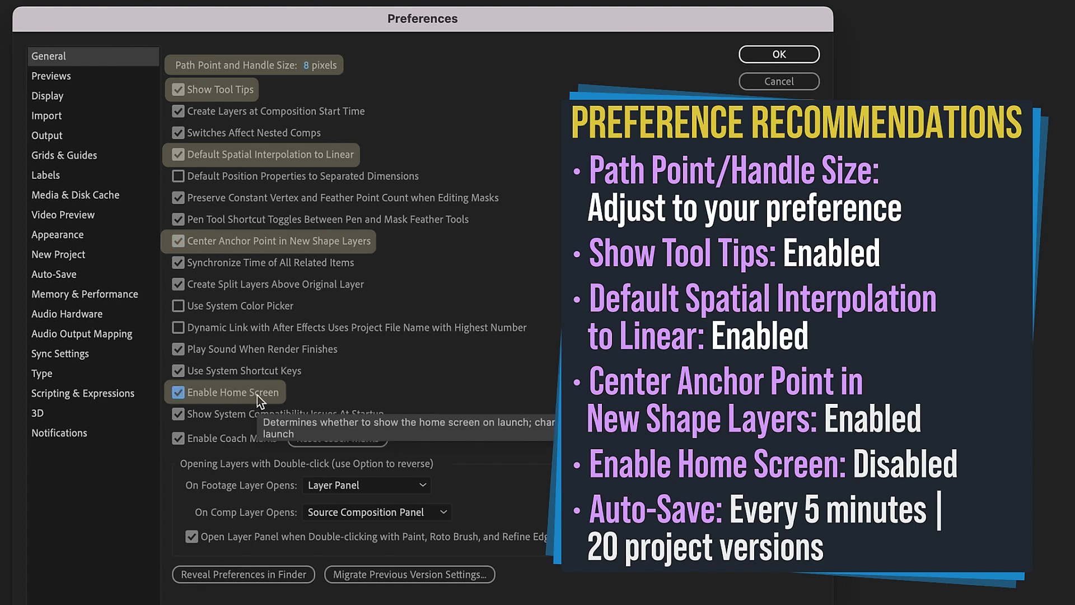
left_click(257, 395)
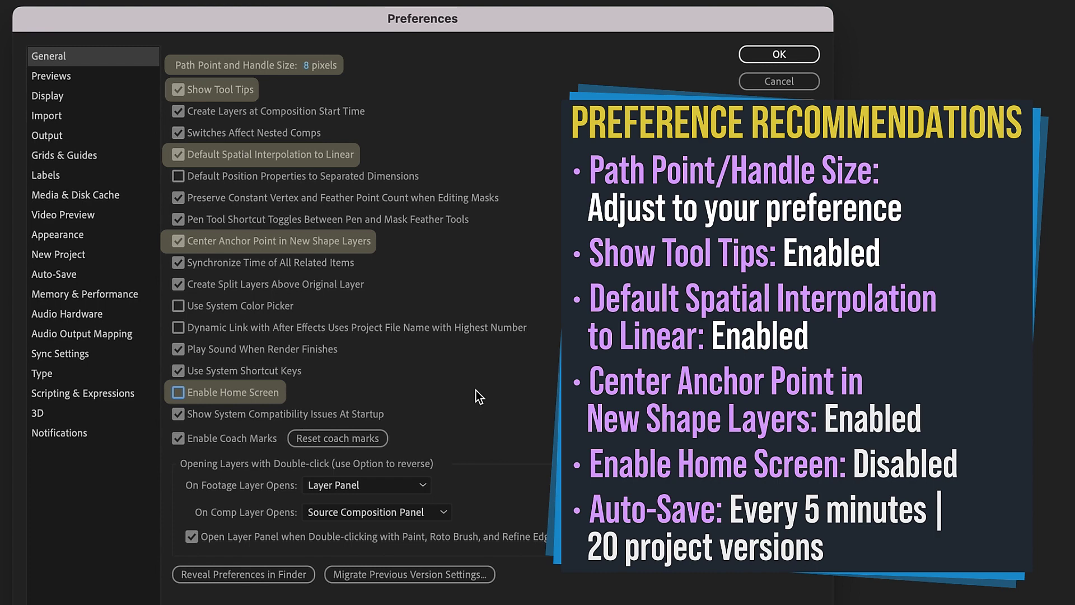
left_click(246, 396)
mouse_move(261, 374)
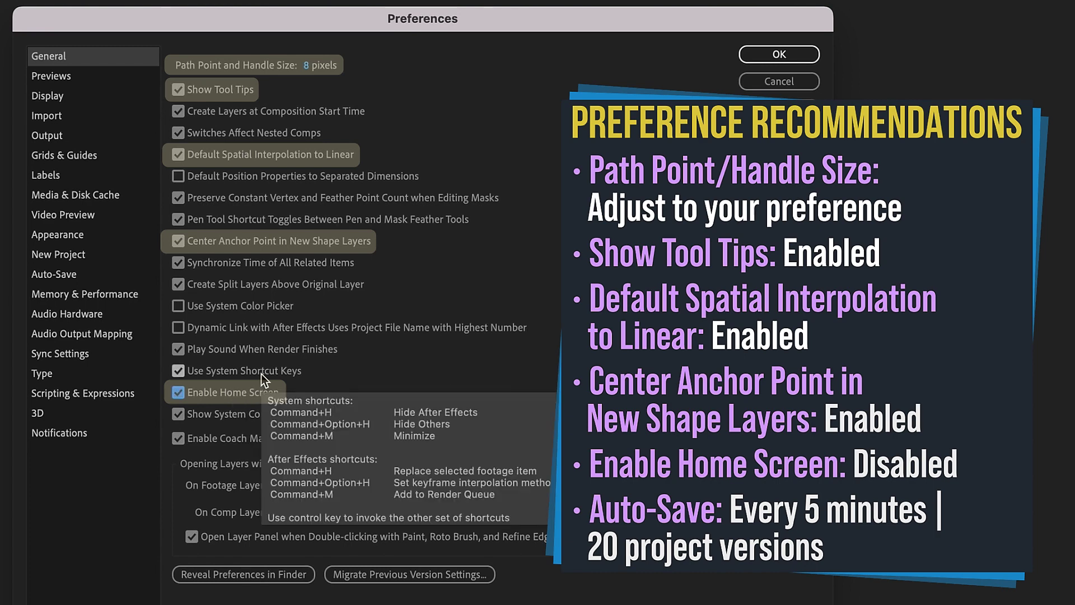
left_click(180, 88)
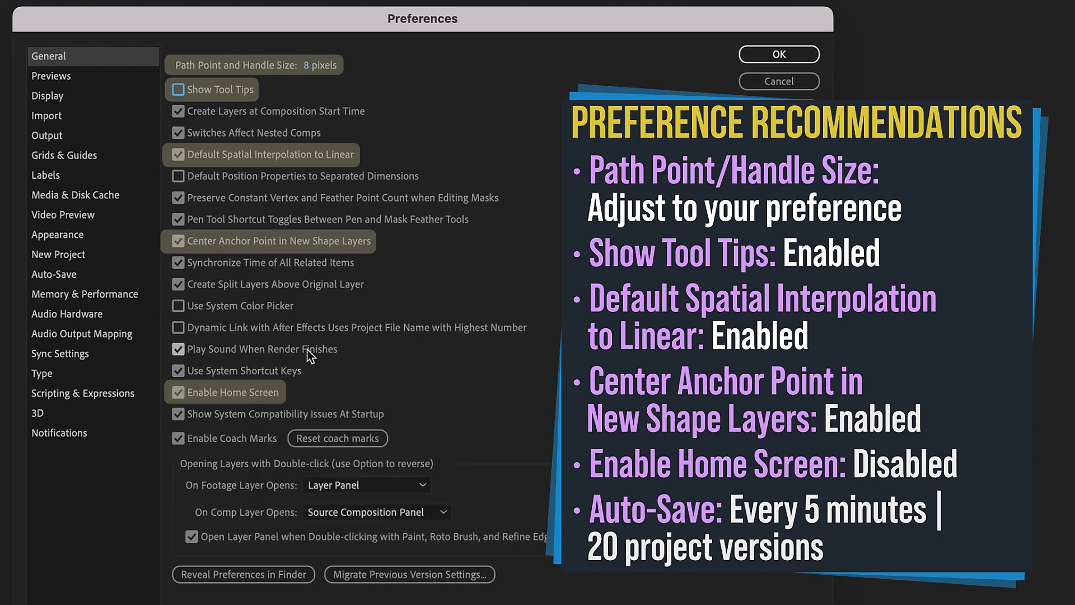
left_click(203, 91)
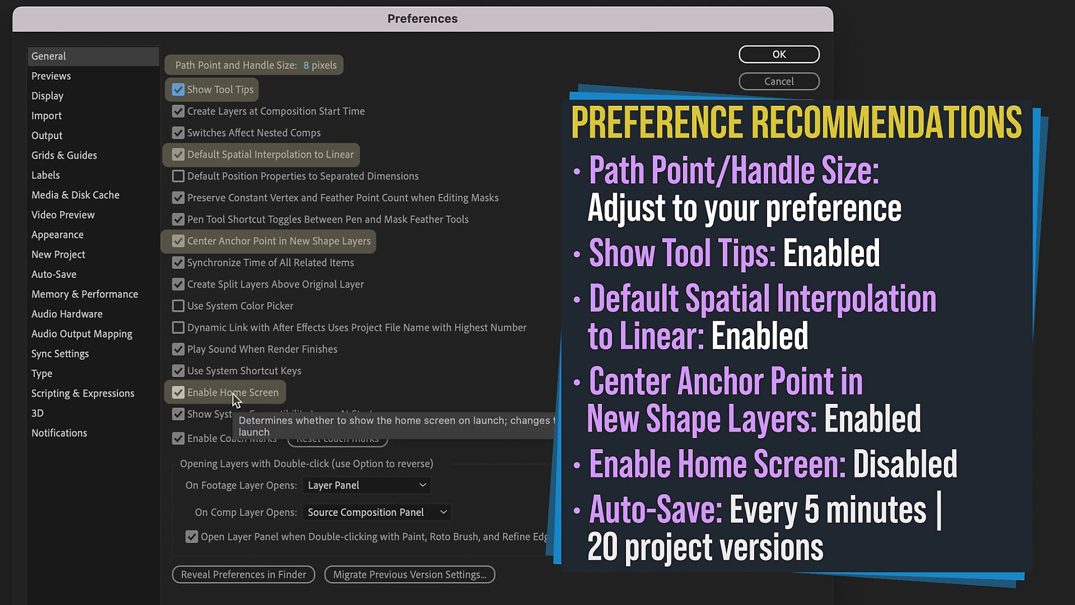
Step: Set auto-save to every 5 minutes, keeping a maximum of 20 project versions
left_click(55, 274)
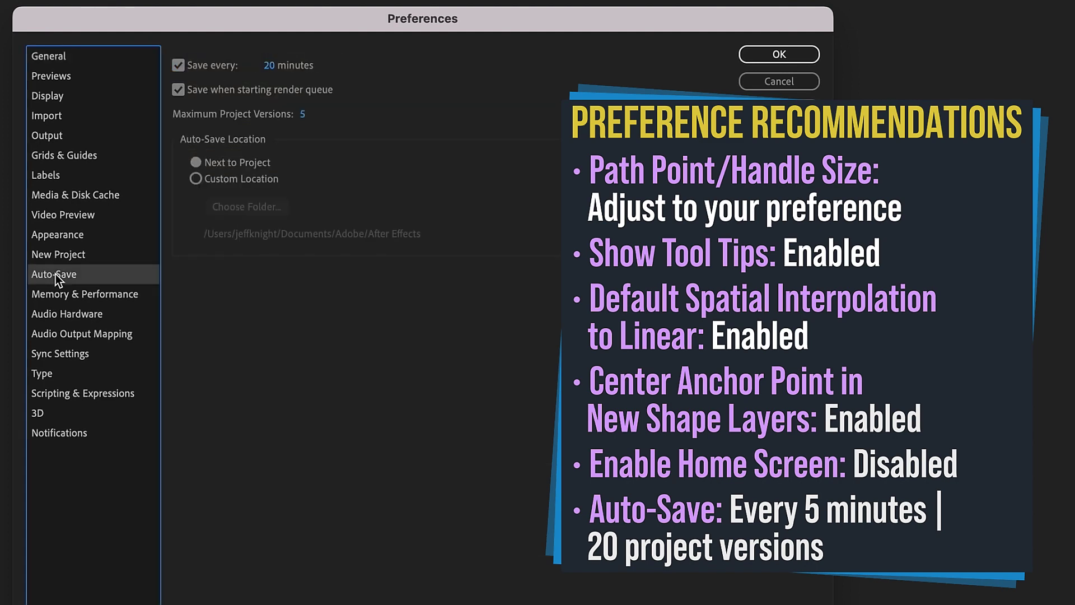
left_click(269, 65)
type("5")
key("Tab")
type("20")
left_click(471, 96)
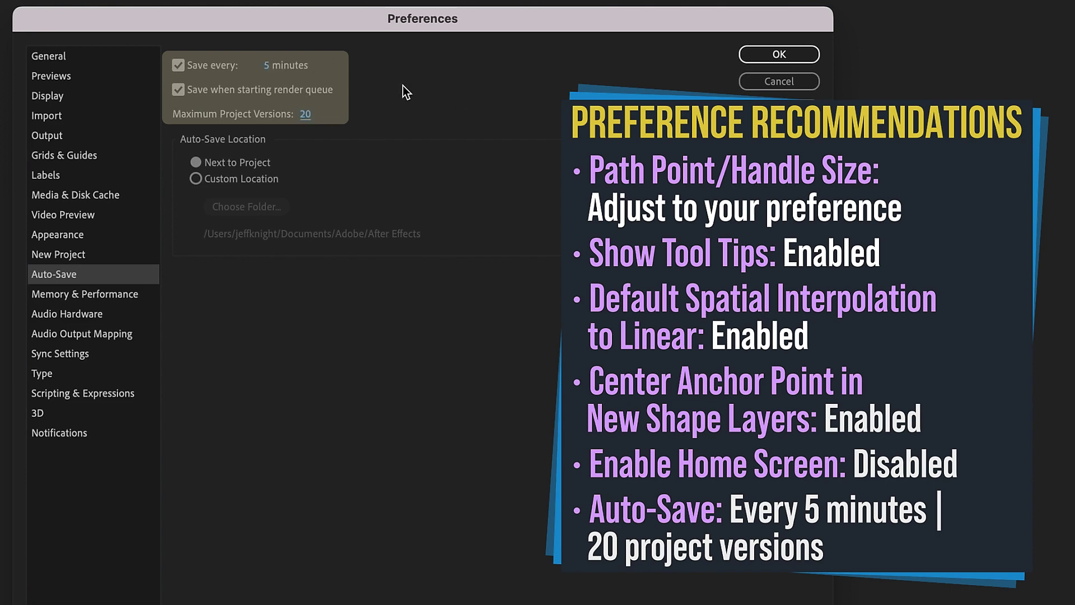